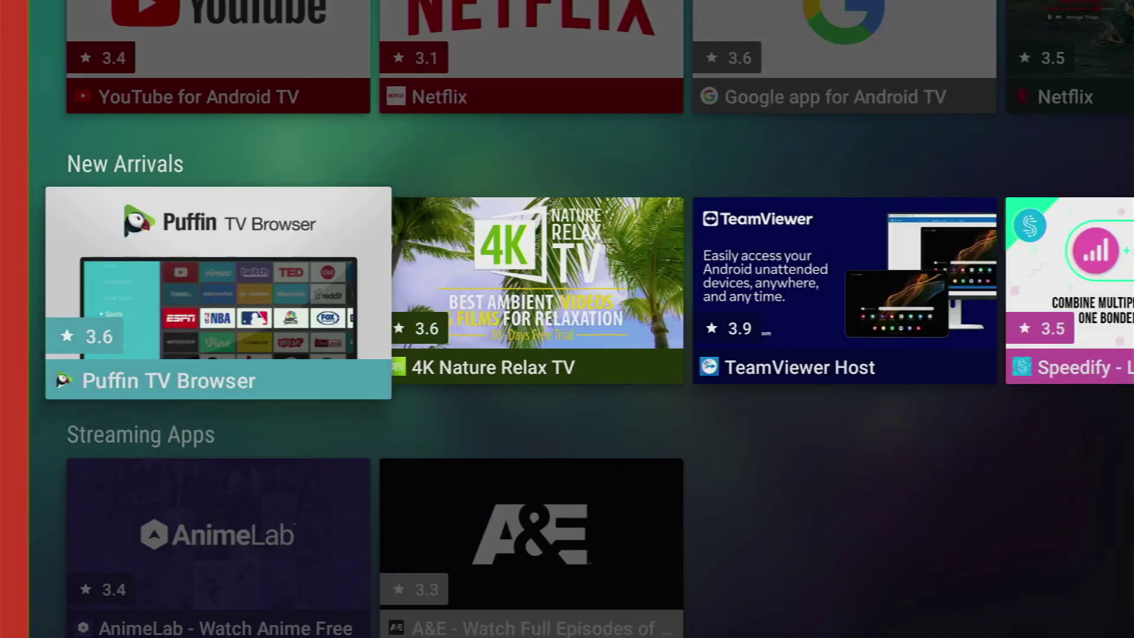
# Step: Browse the New Arrivals, Streaming Apps and Free Games rows, then return to the Home screen
pyautogui.press('Down')
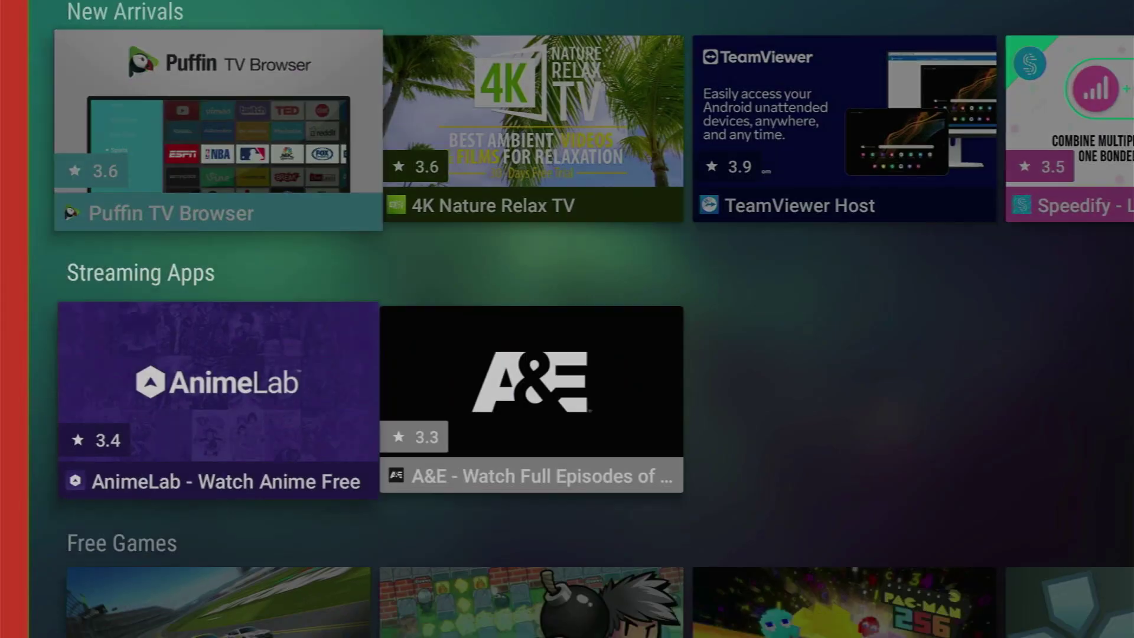
pyautogui.press('Down')
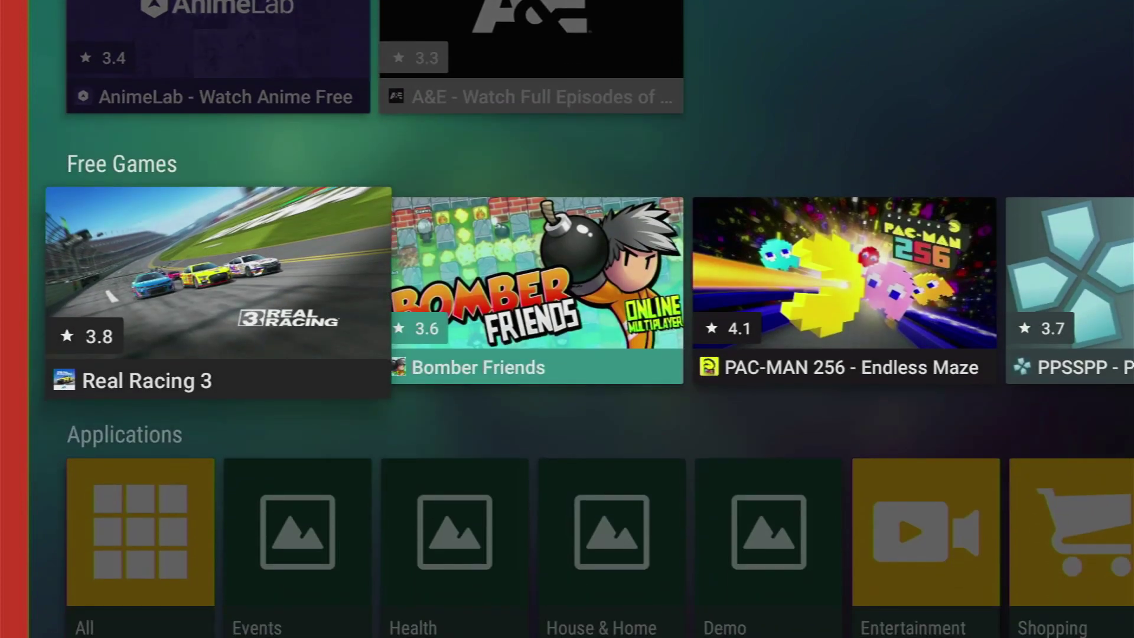
pyautogui.press('Right')
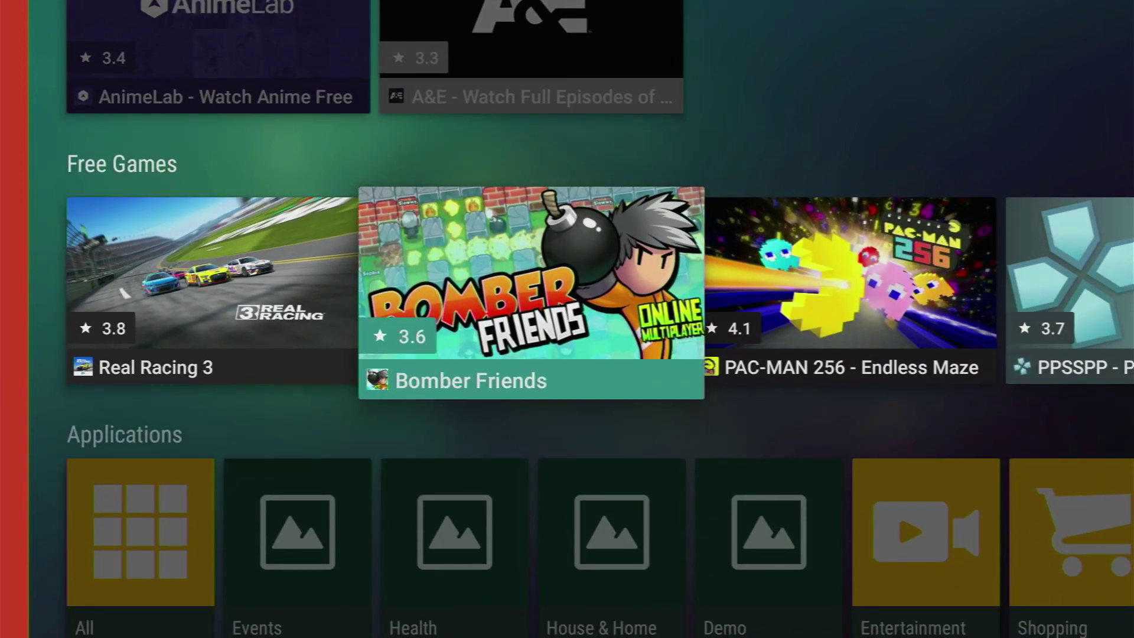
pyautogui.press('Right')
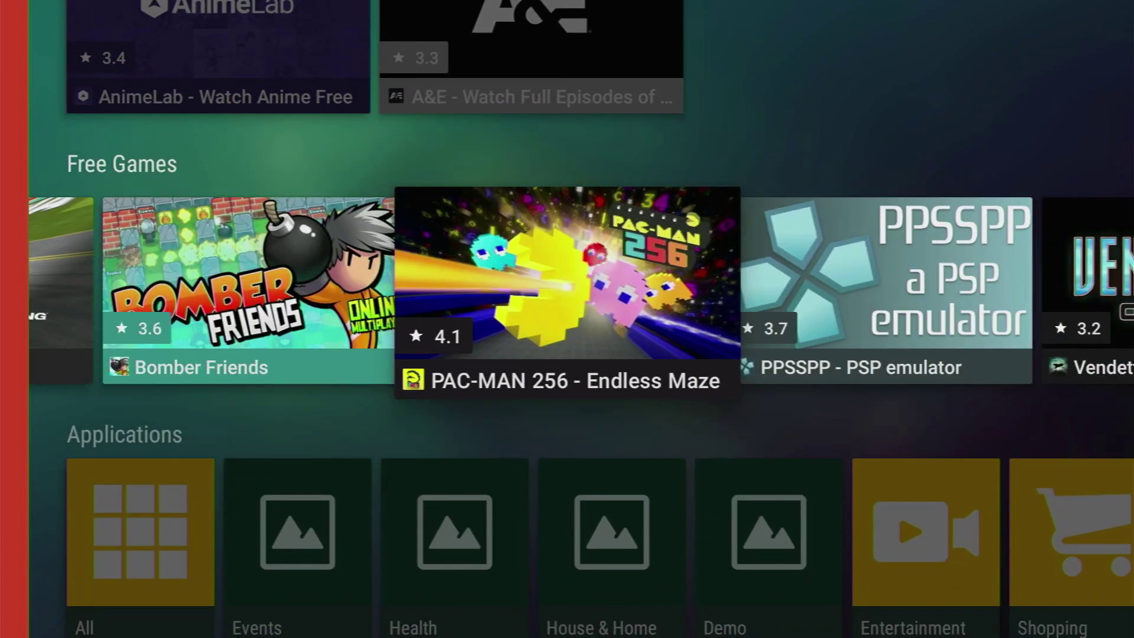
pyautogui.press('Right')
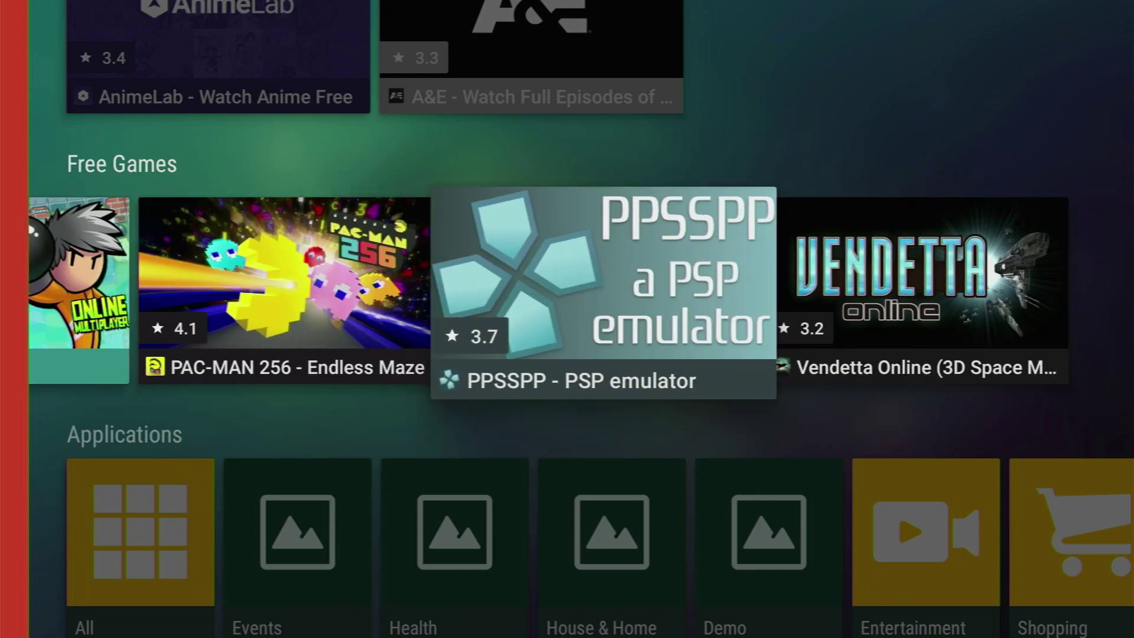
pyautogui.press('Up')
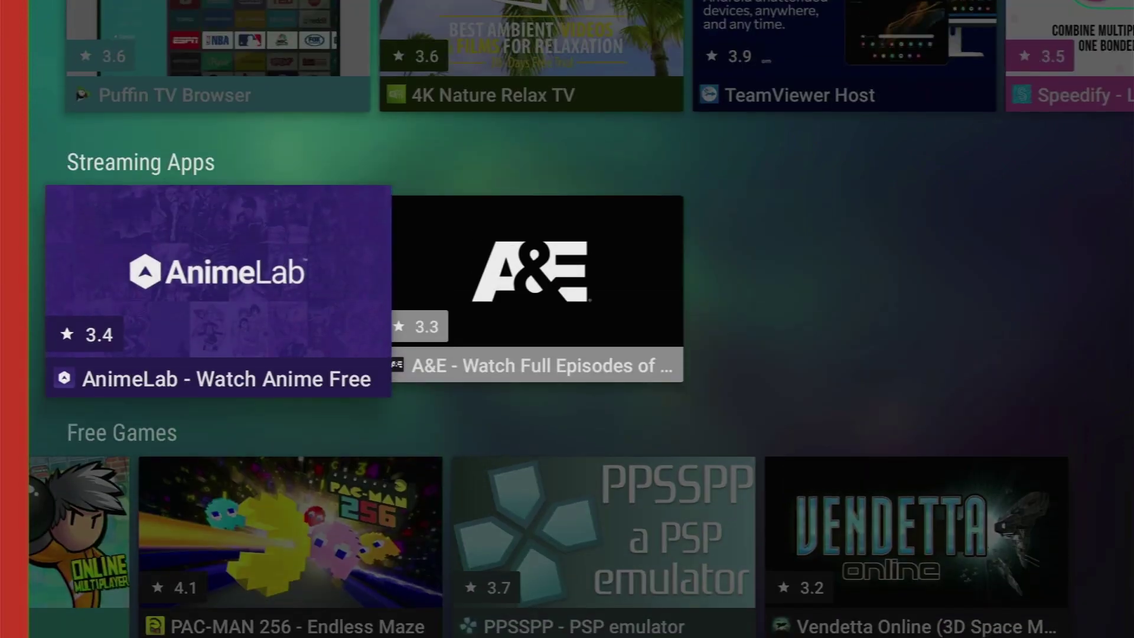
pyautogui.press('Up')
pyautogui.press('Up')
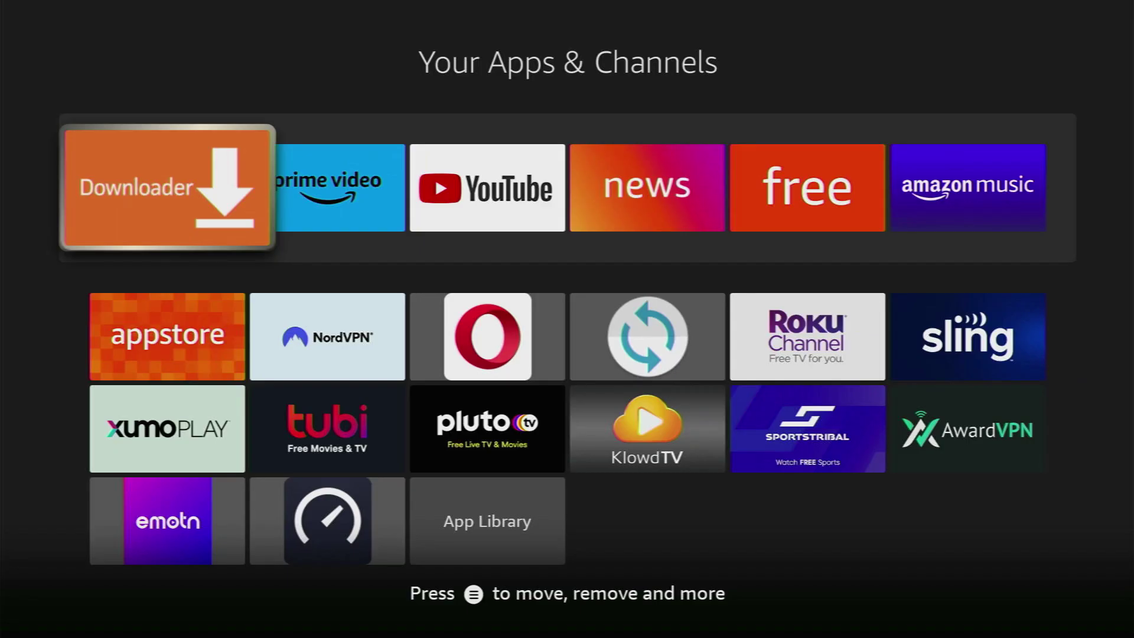
pyautogui.press('Escape')
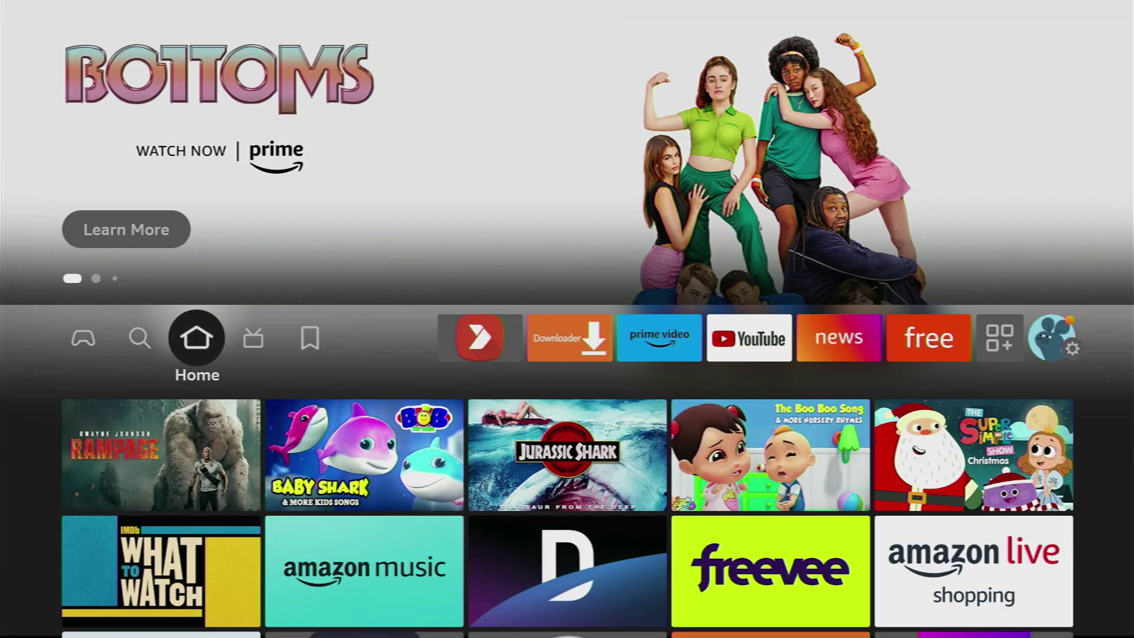
# Step: Search 'Do' in Find and pick the Downloader suggestion to show its results
pyautogui.press('Left')
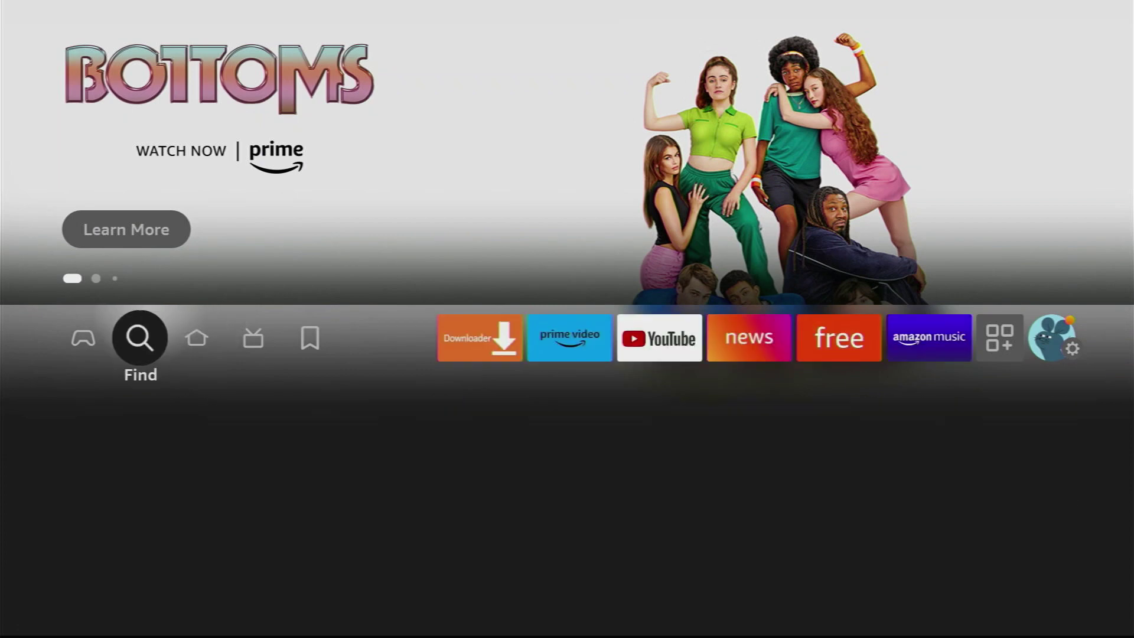
pyautogui.press('Down')
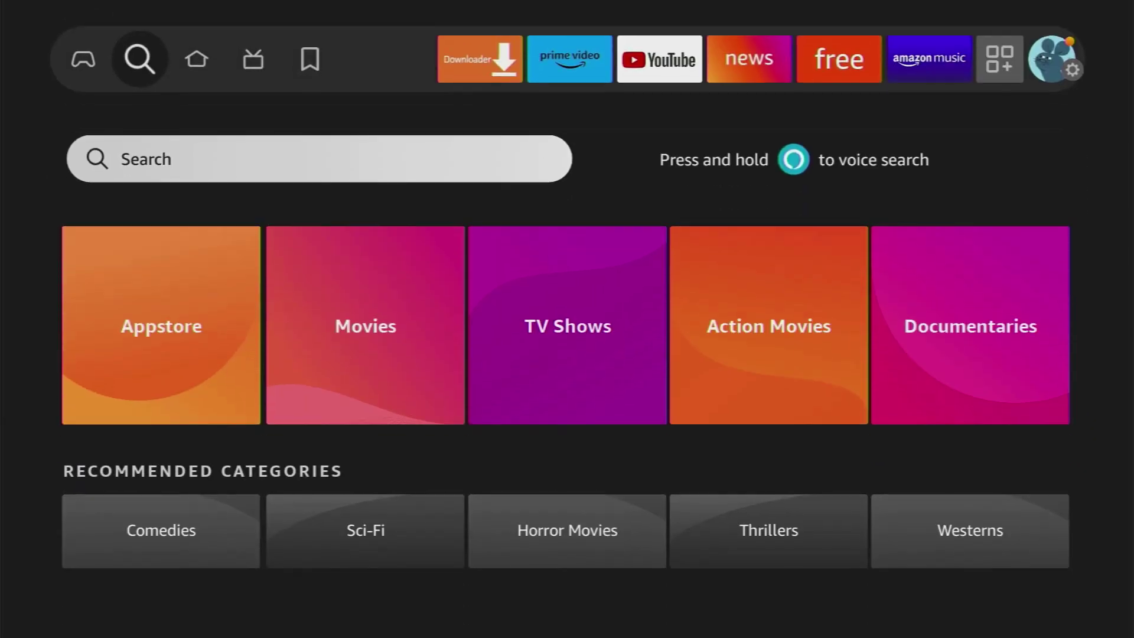
pyautogui.press('Return')
pyautogui.press('Right')
pyautogui.press('Right')
pyautogui.press('Right')
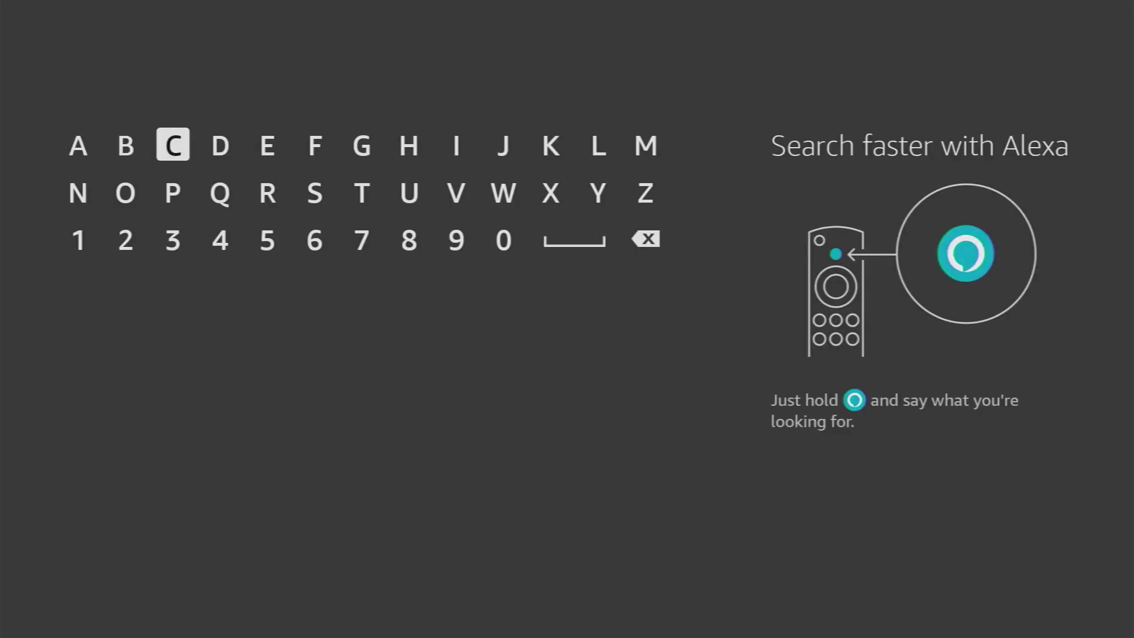
pyautogui.press('Return')
pyautogui.press('Down')
pyautogui.press('Left')
pyautogui.press('Left')
pyautogui.press('Return')
pyautogui.press('Right')
pyautogui.press('Right')
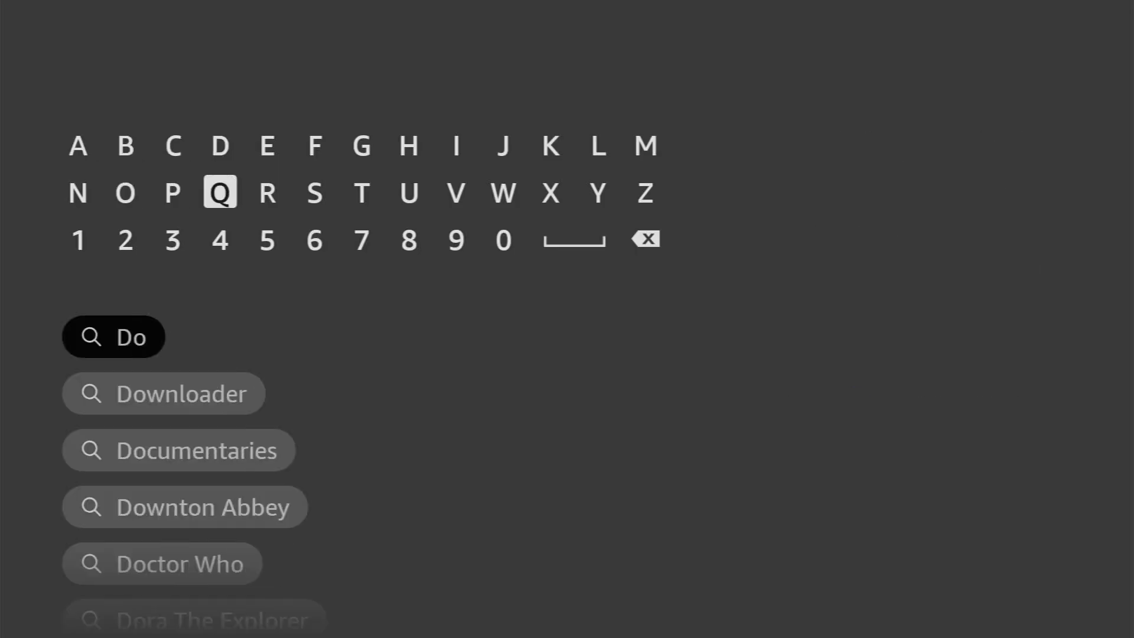
pyautogui.press('Right')
pyautogui.press('Right')
pyautogui.press('Right')
pyautogui.press('Down')
pyautogui.press('Down')
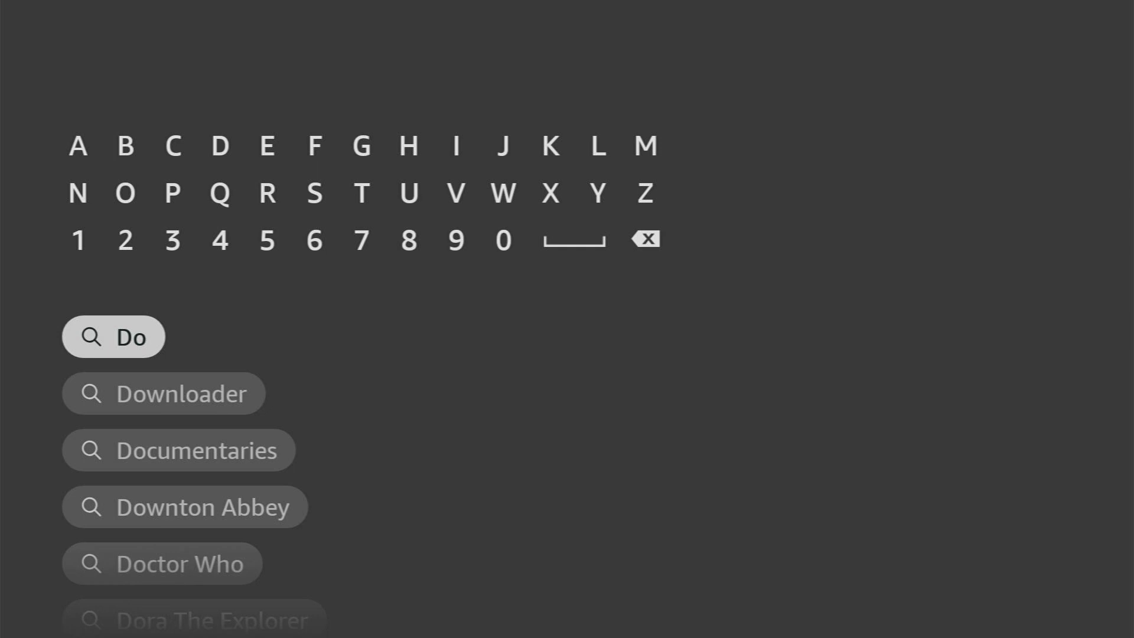
pyautogui.press('Down')
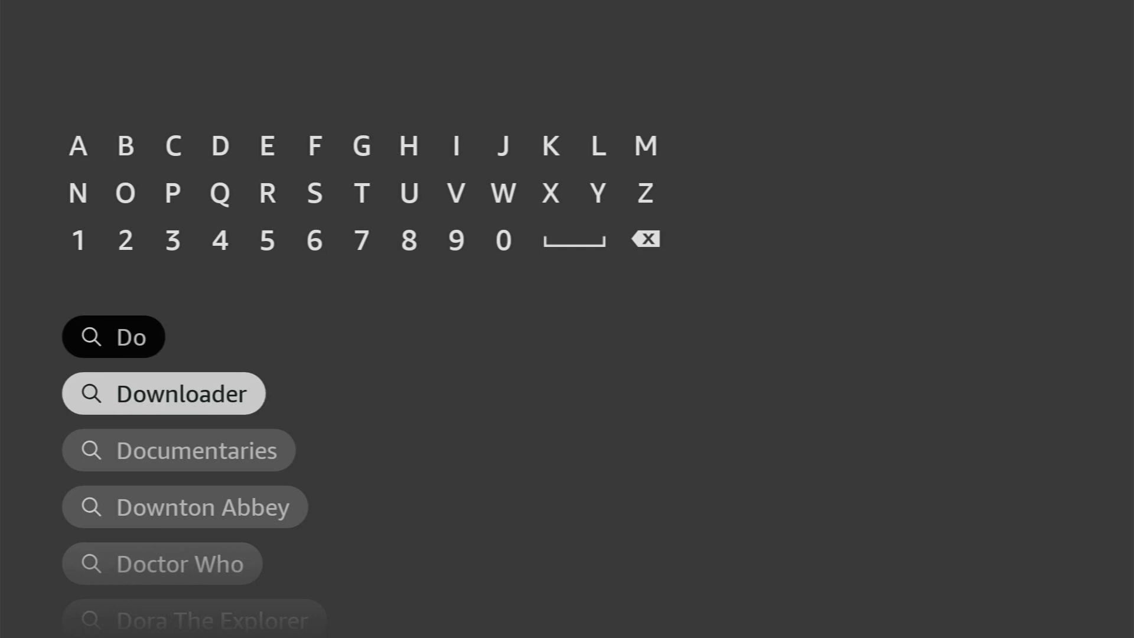
pyautogui.press('Return')
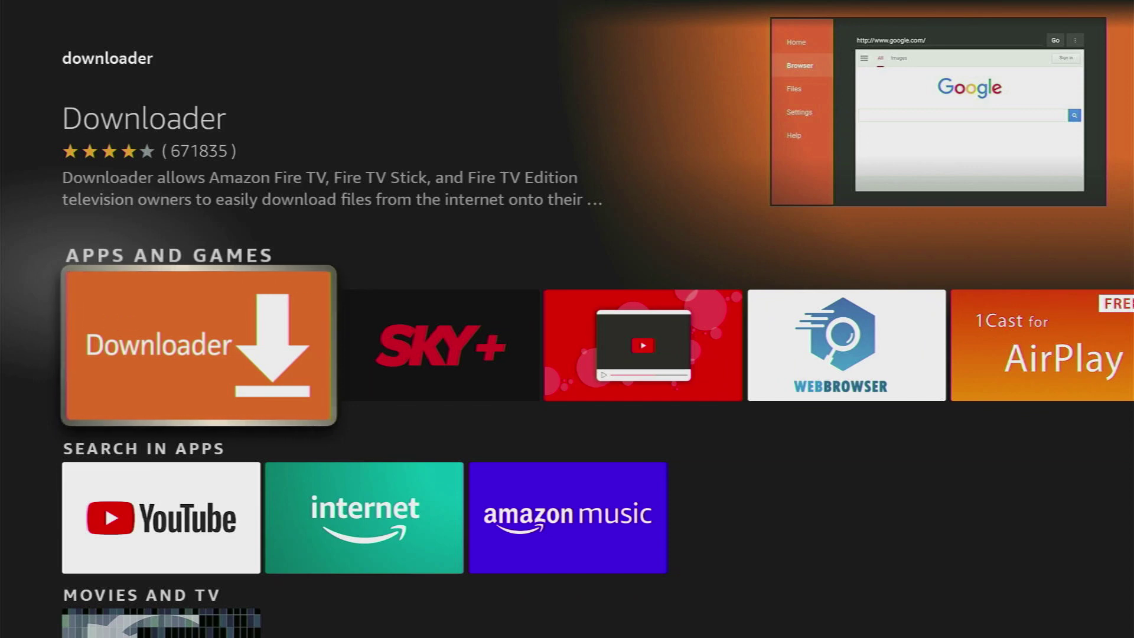
# Step: Go from Home to the Settings gear and open My Fire TV
pyautogui.press('Home')
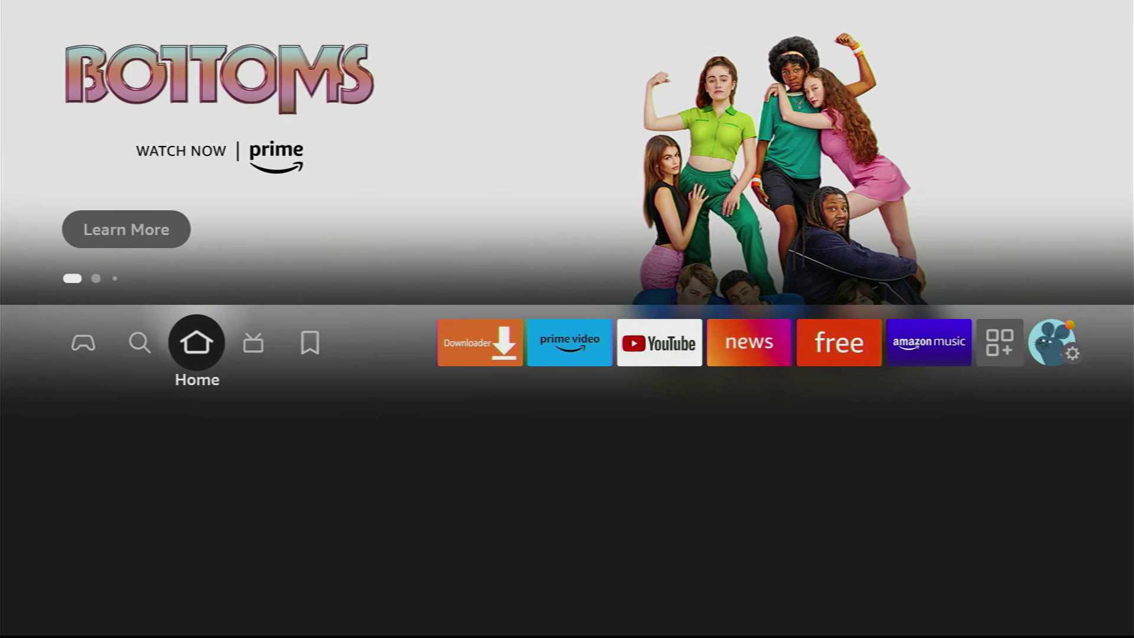
pyautogui.press('Right')
pyautogui.press('Right')
pyautogui.press('Right')
pyautogui.press('Right')
pyautogui.press('Right')
pyautogui.press('Right')
pyautogui.press('Right')
pyautogui.press('Right')
pyautogui.press('Right')
pyautogui.press('Right')
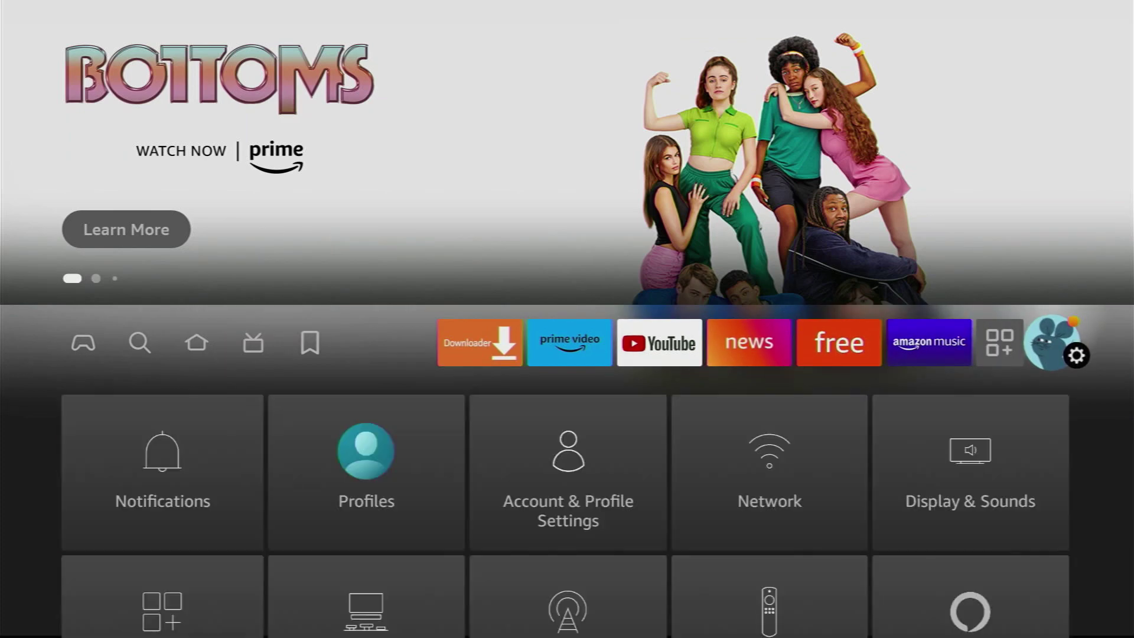
pyautogui.press('Down')
pyautogui.press('Down')
pyautogui.press('Down')
pyautogui.press('Right')
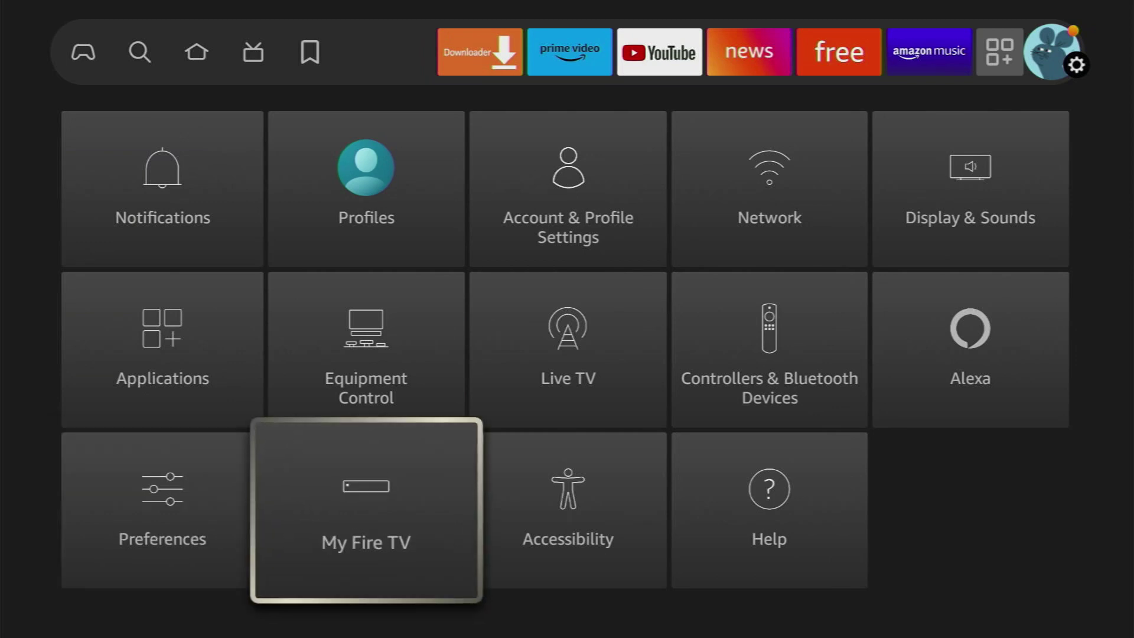
pyautogui.press('Return')
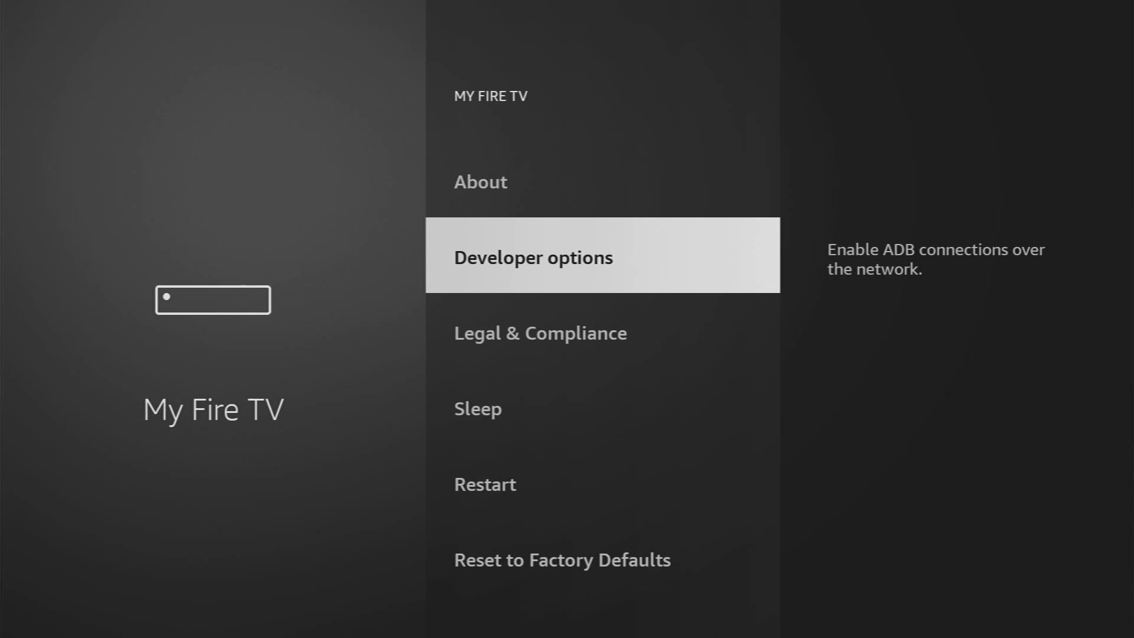
pyautogui.press('Up')
pyautogui.press('Return')
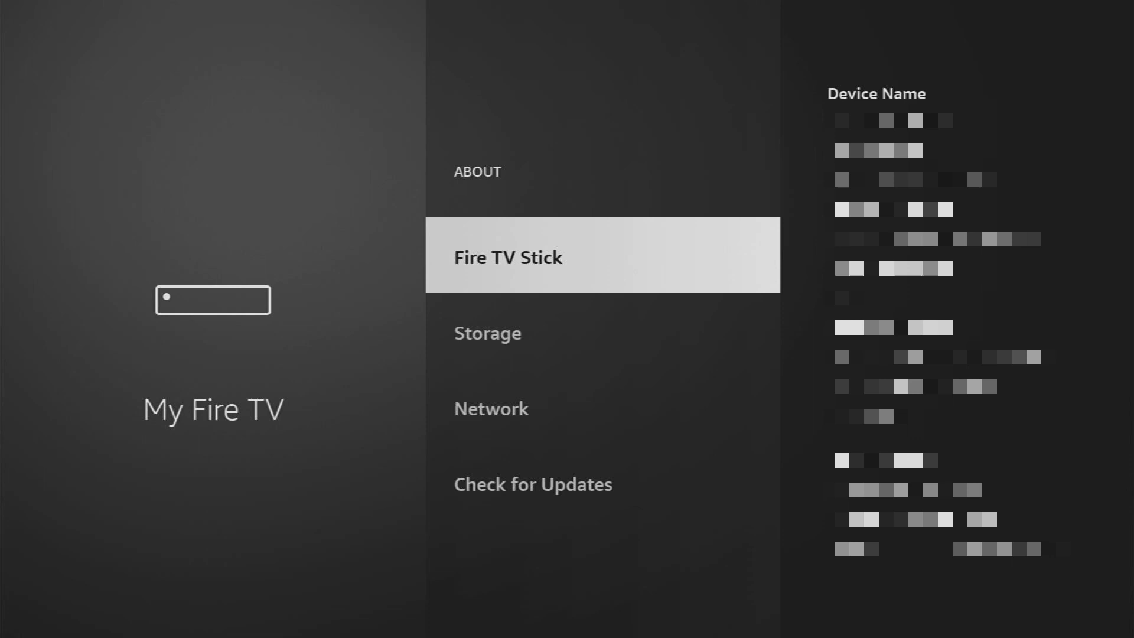
pyautogui.press('Return')
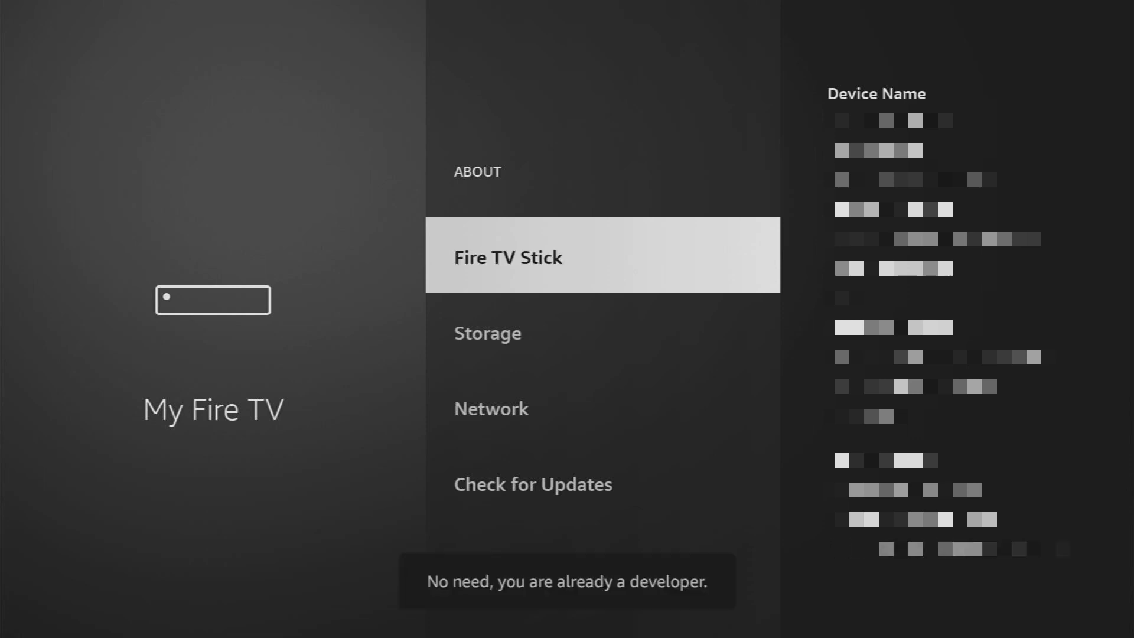
pyautogui.press('Return')
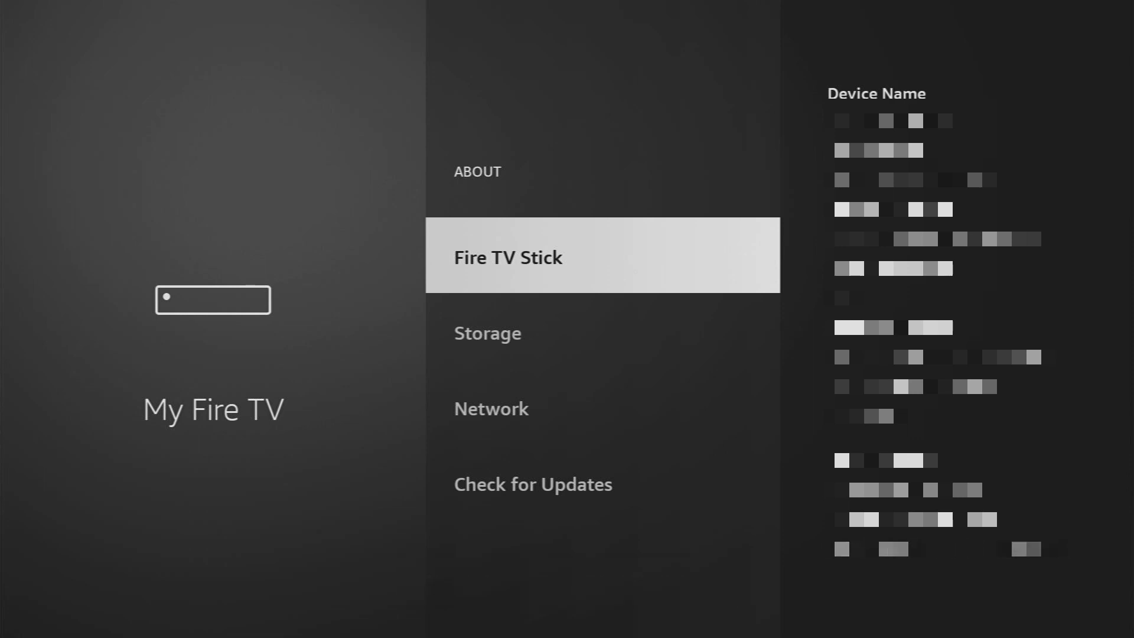
# Step: Under Developer options, turn Install unknown apps on for Downloader
pyautogui.press('Escape')
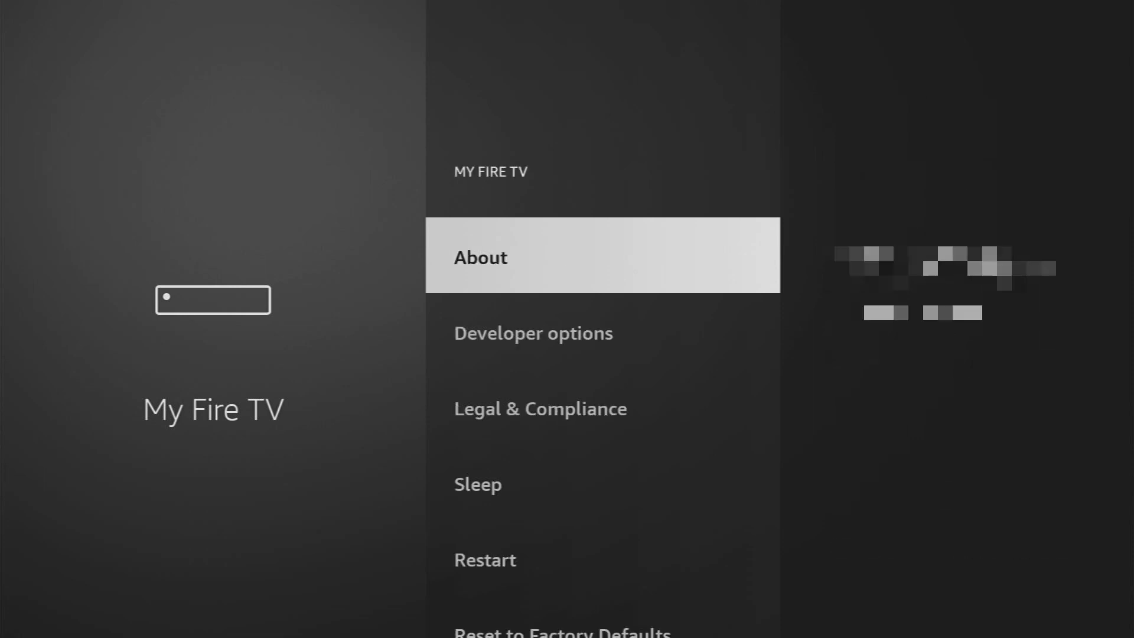
pyautogui.press('Down')
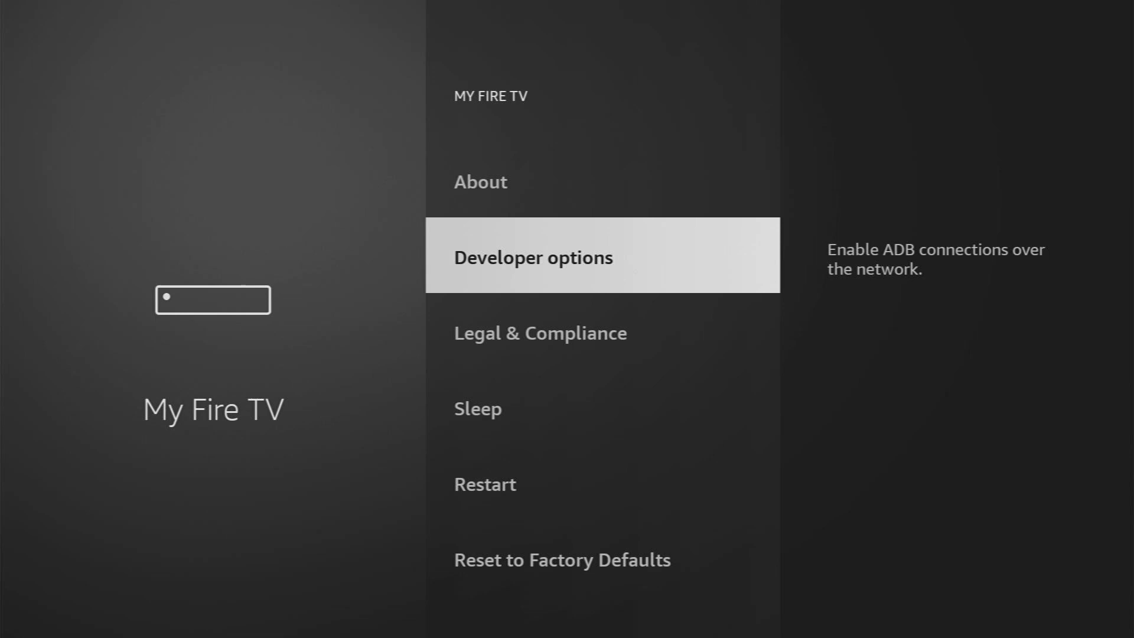
pyautogui.press('Return')
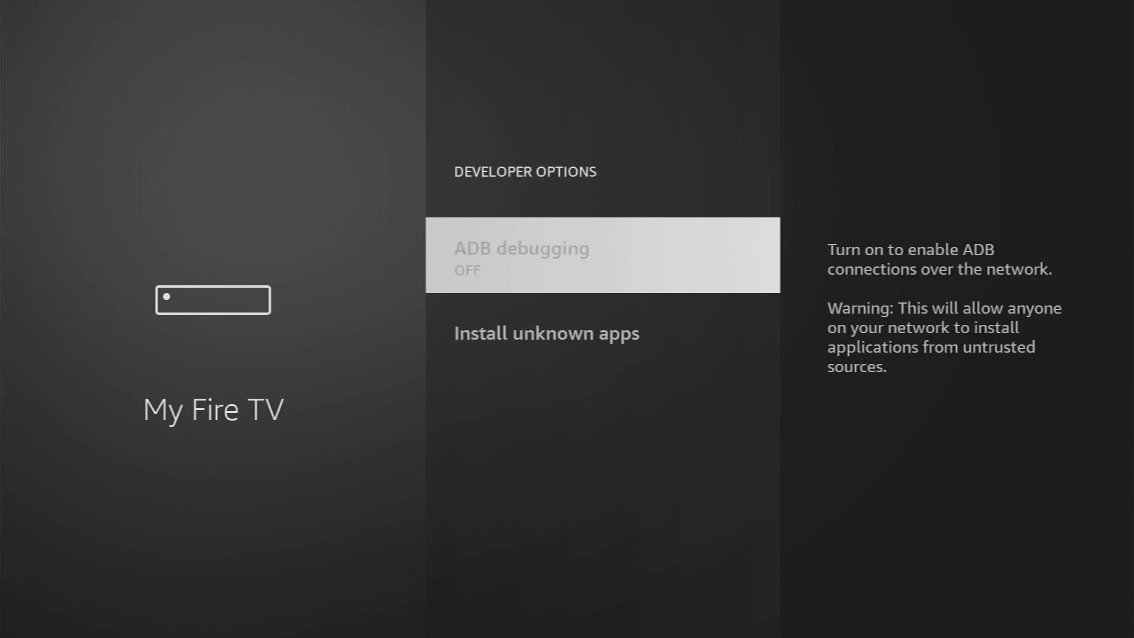
pyautogui.press('Down')
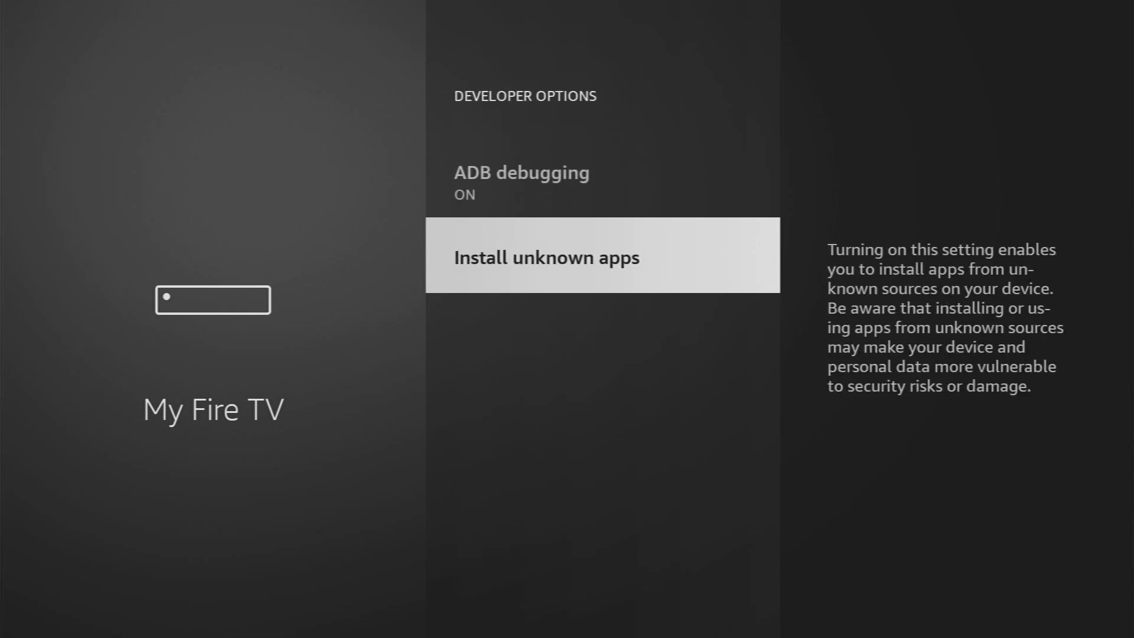
pyautogui.press('Return')
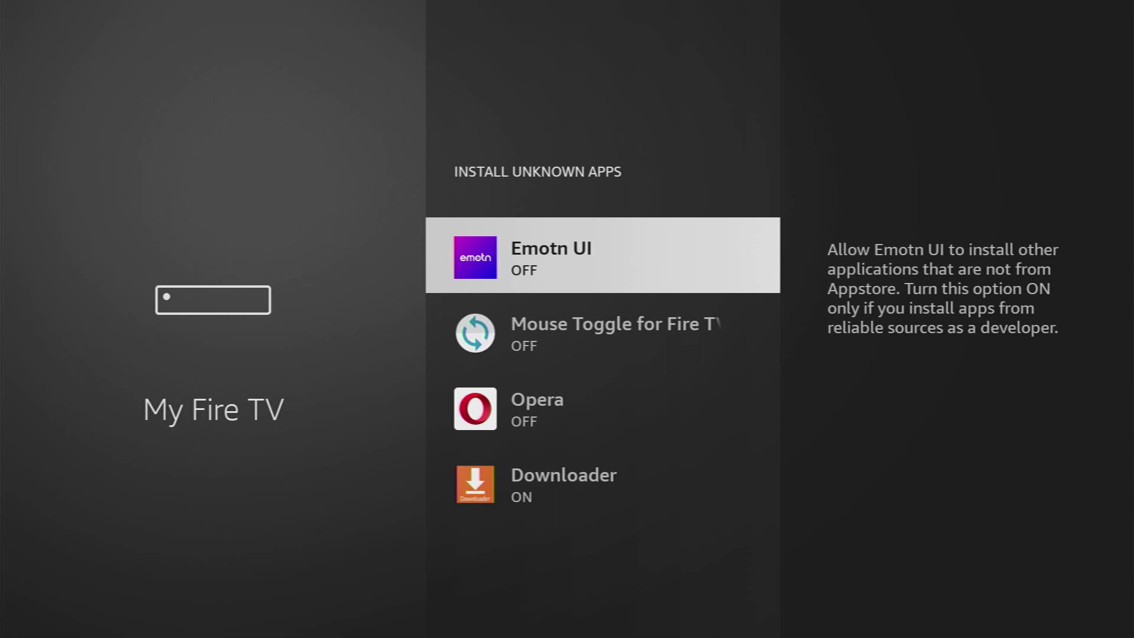
pyautogui.press('Down')
pyautogui.press('Down')
pyautogui.press('Down')
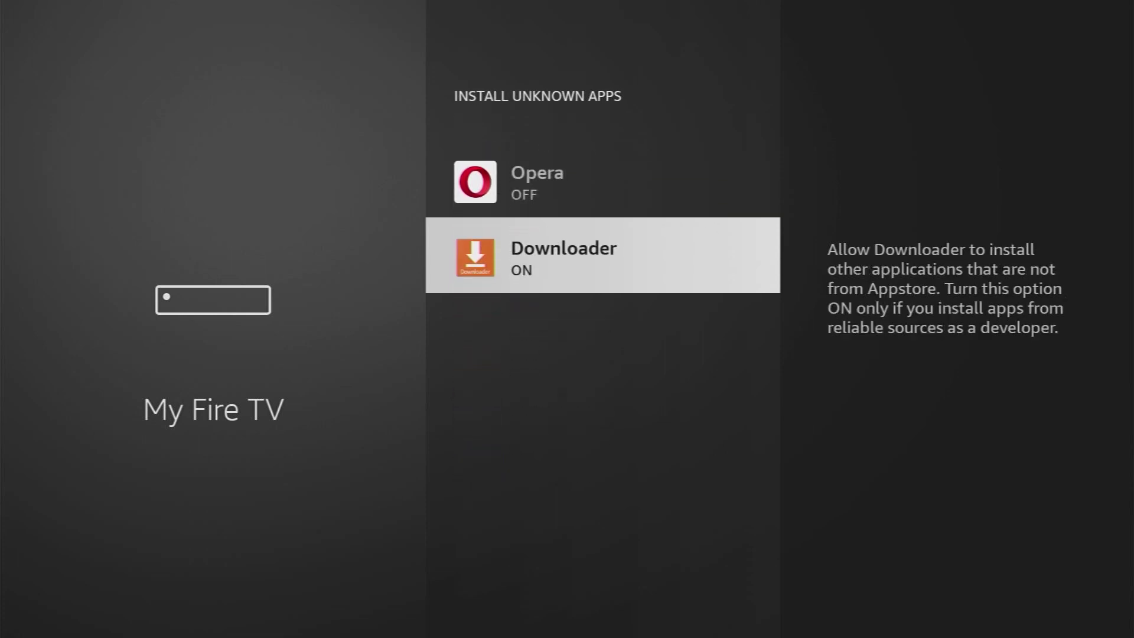
pyautogui.press('Return')
pyautogui.press('Return')
# Step: Open Your Apps & Channels from the Home row and launch the NordVPN tile
pyautogui.press('Home')
pyautogui.press('Right')
pyautogui.press('Right')
pyautogui.press('Right')
pyautogui.press('Right')
pyautogui.press('Right')
pyautogui.press('Right')
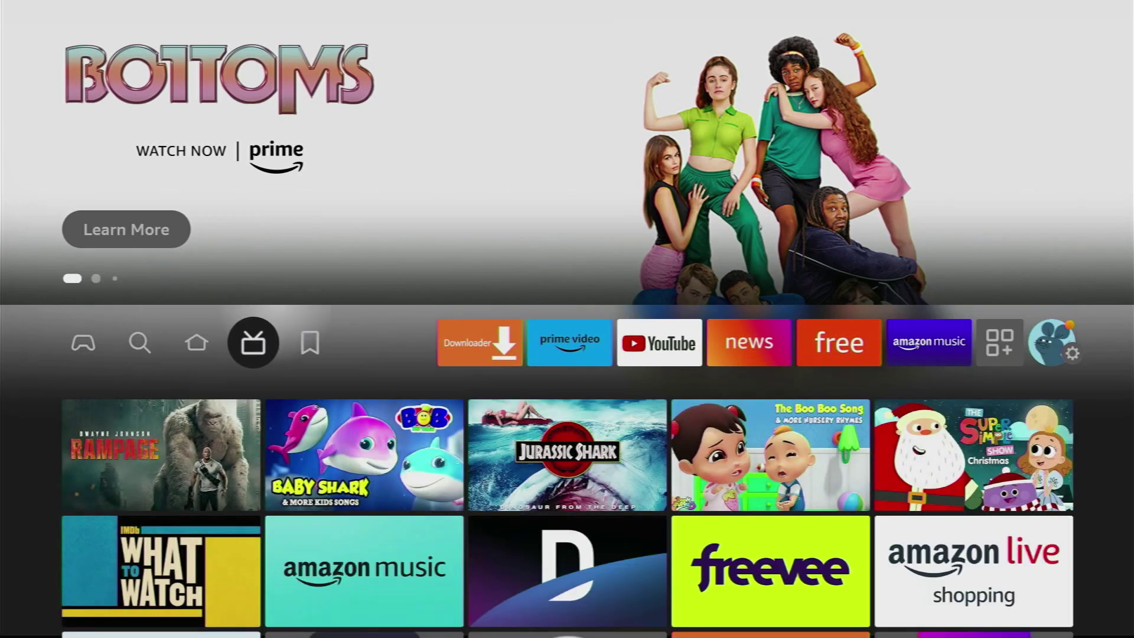
pyautogui.press('Right')
pyautogui.press('Right')
pyautogui.press('Right')
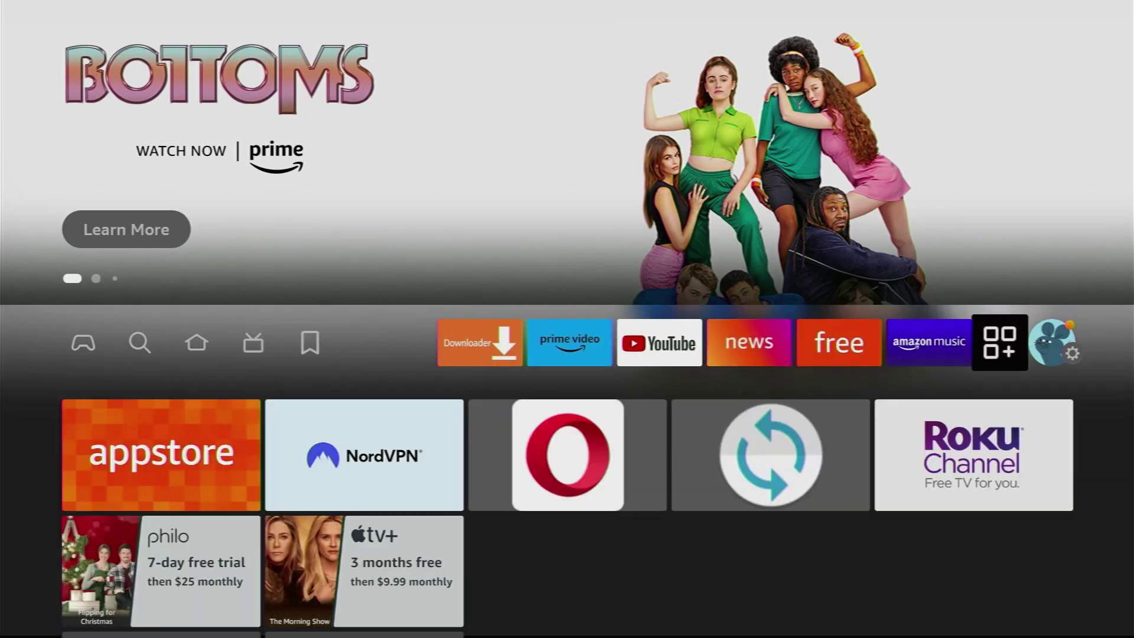
pyautogui.press('Return')
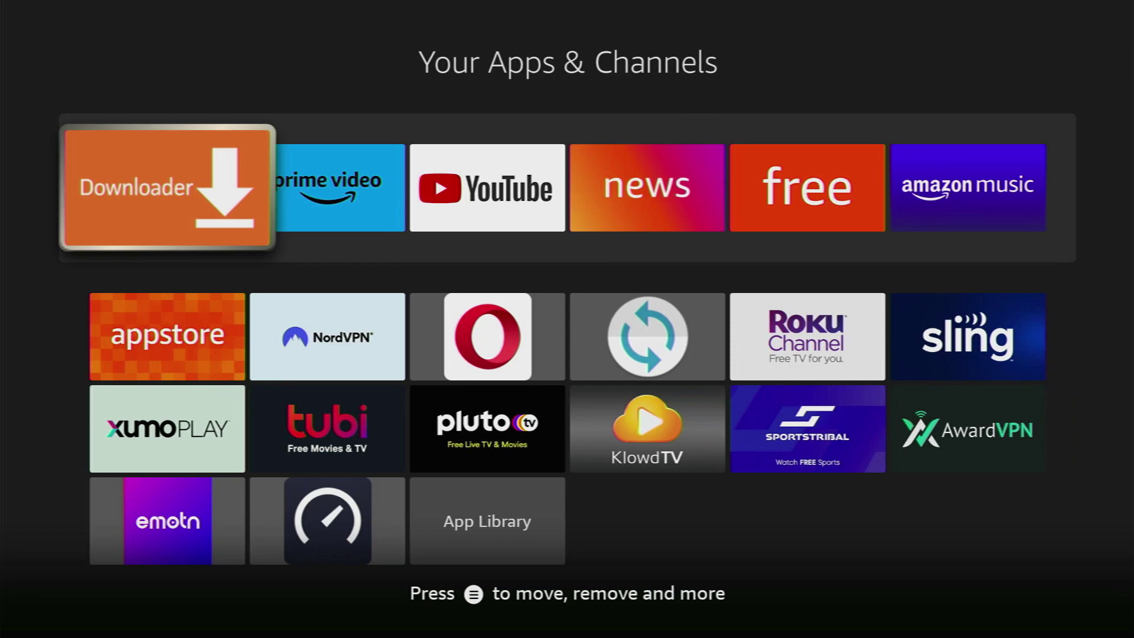
pyautogui.press('Down')
pyautogui.press('Right')
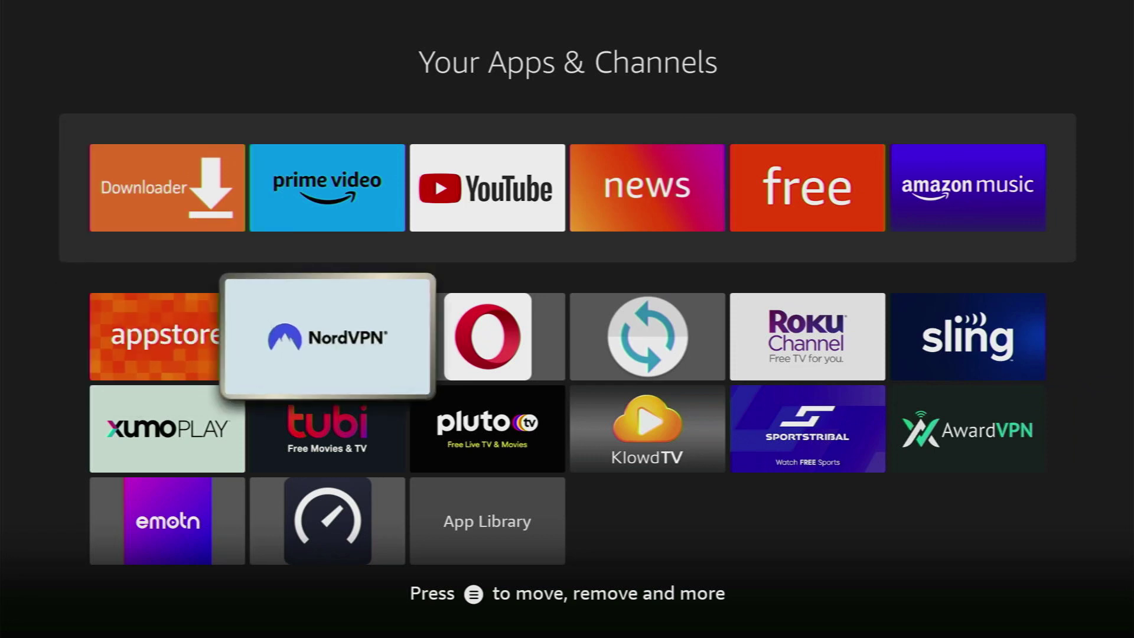
pyautogui.press('Return')
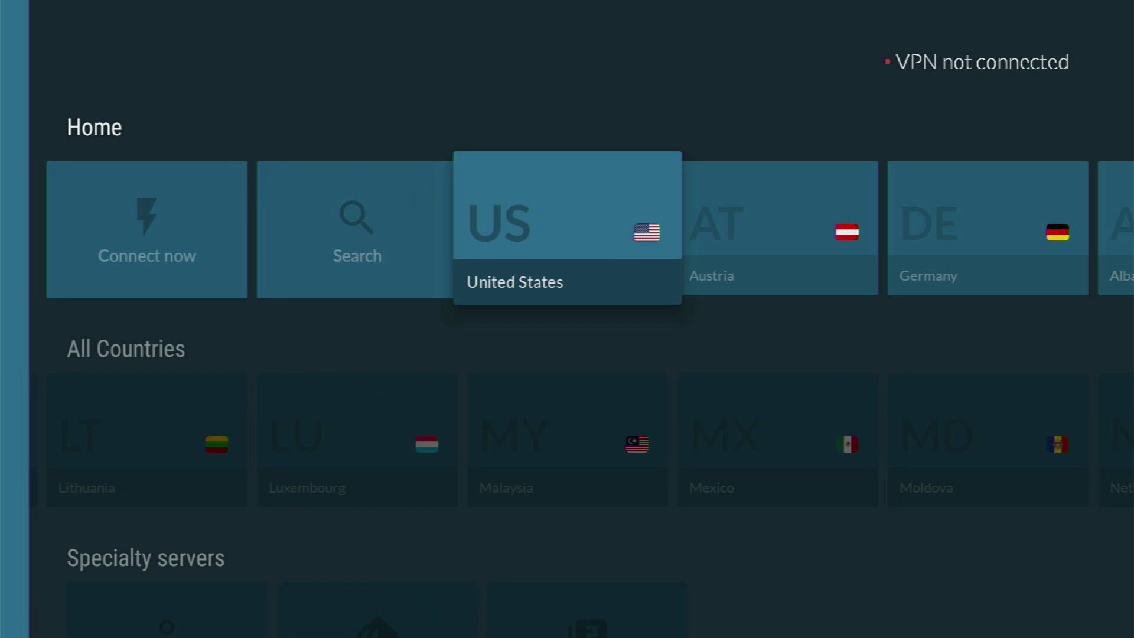
# Step: Select the United States tile to connect NordVPN to server #8360
pyautogui.press('Return')
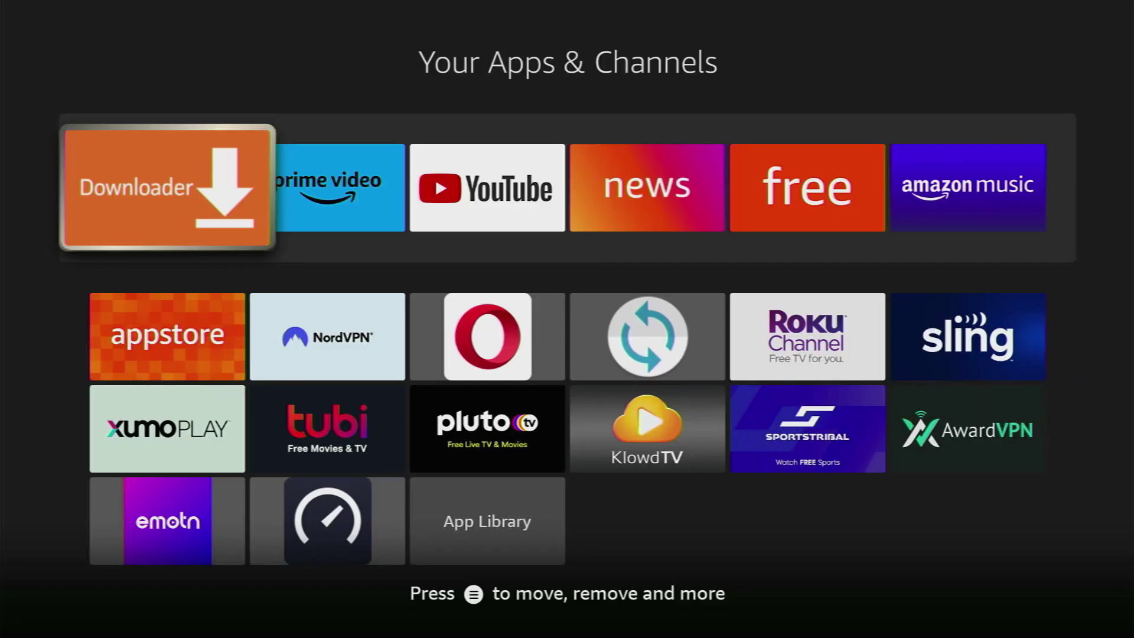
# Step: Launch Downloader and search the web for 'aptoide tv' from its Home page
pyautogui.press('Return')
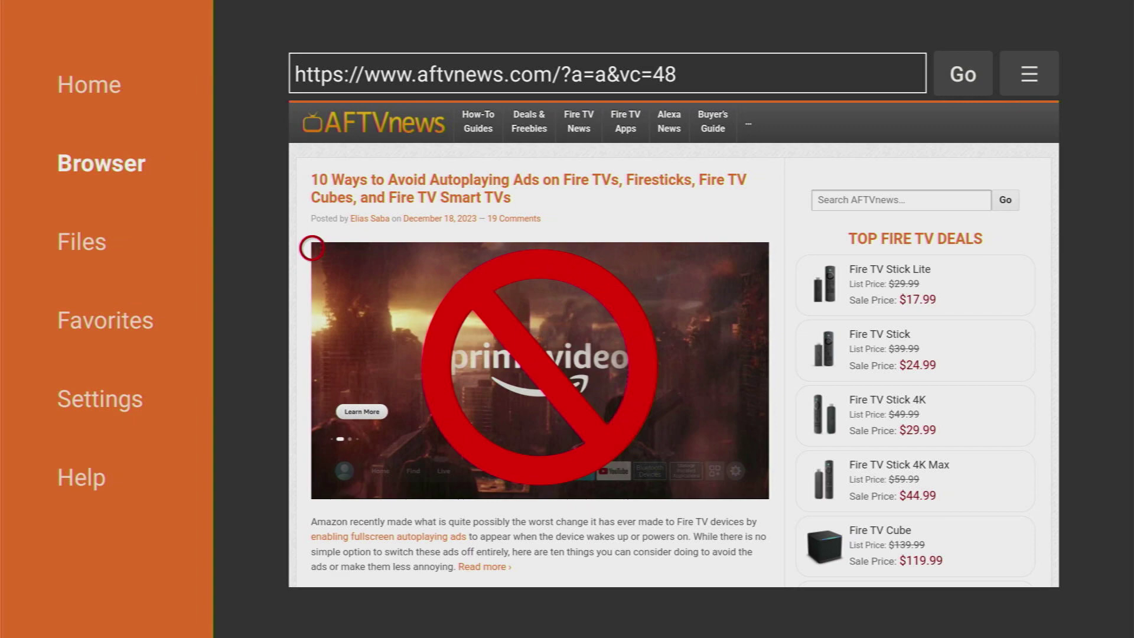
pyautogui.press('Left')
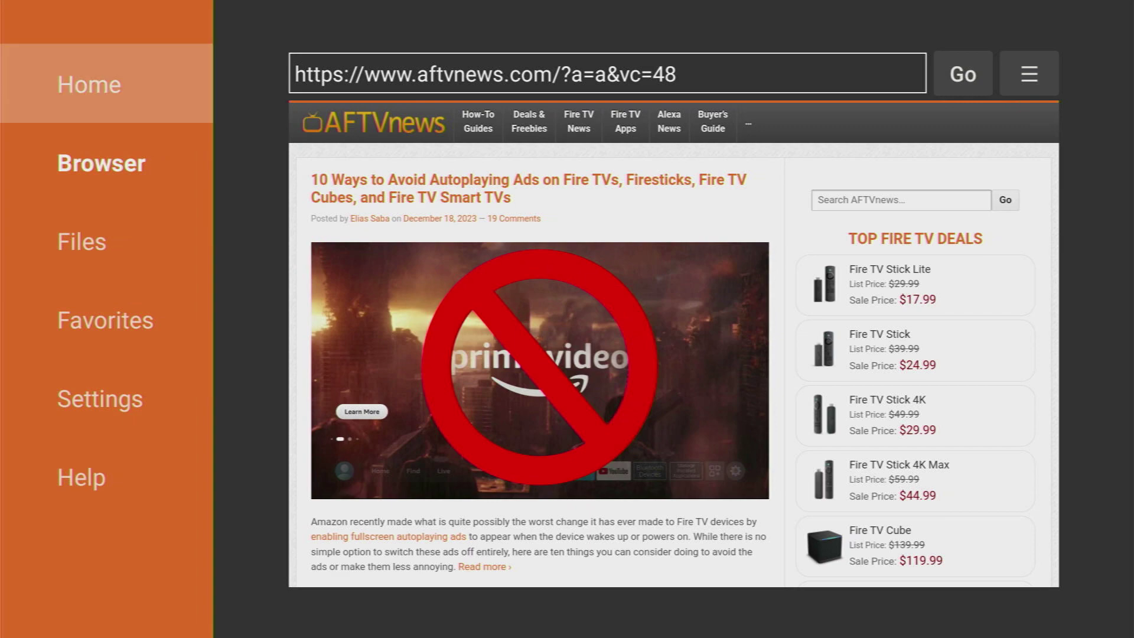
pyautogui.press('Return')
pyautogui.press('Return')
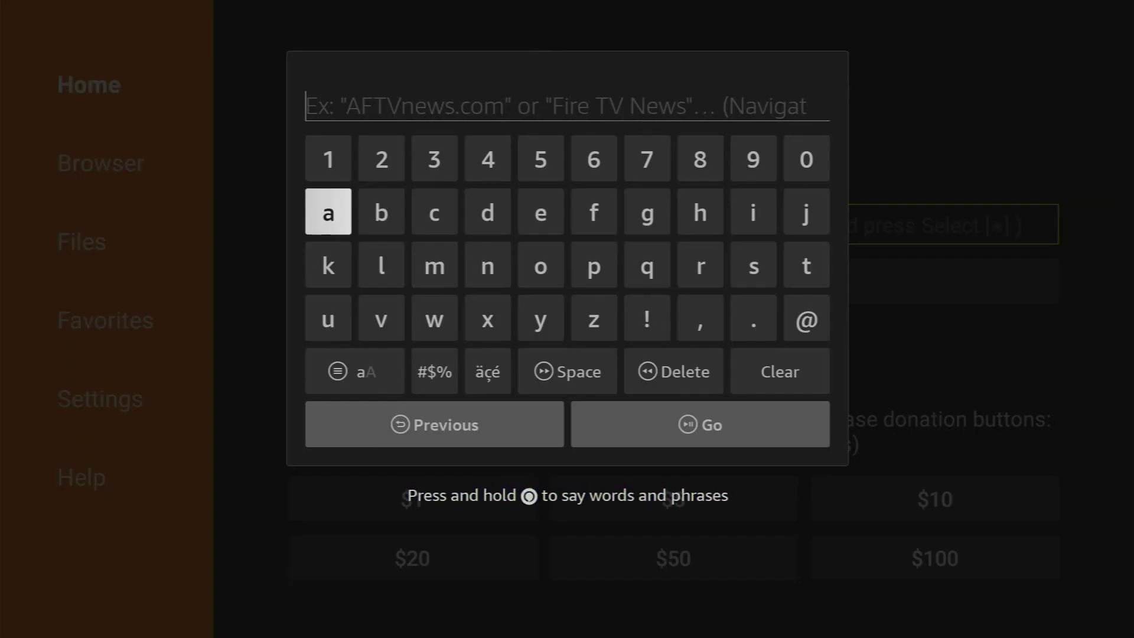
pyautogui.press('Return')
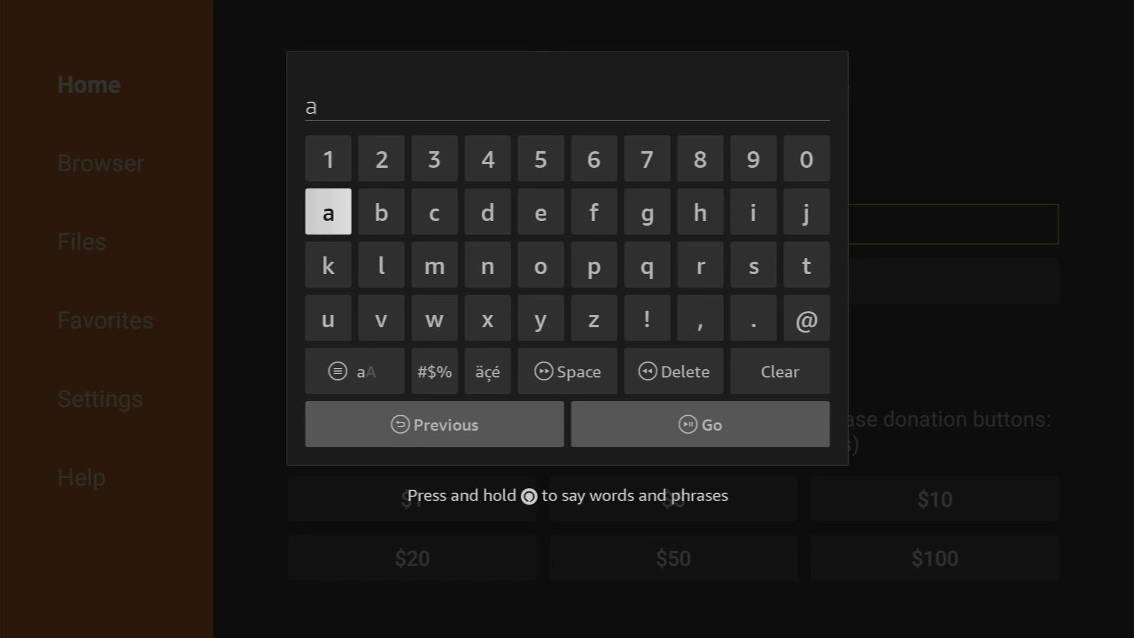
pyautogui.press('Down')
pyautogui.press('Right')
pyautogui.press('Right')
pyautogui.press('Right')
pyautogui.press('Right')
pyautogui.press('Right')
pyautogui.press('Return')
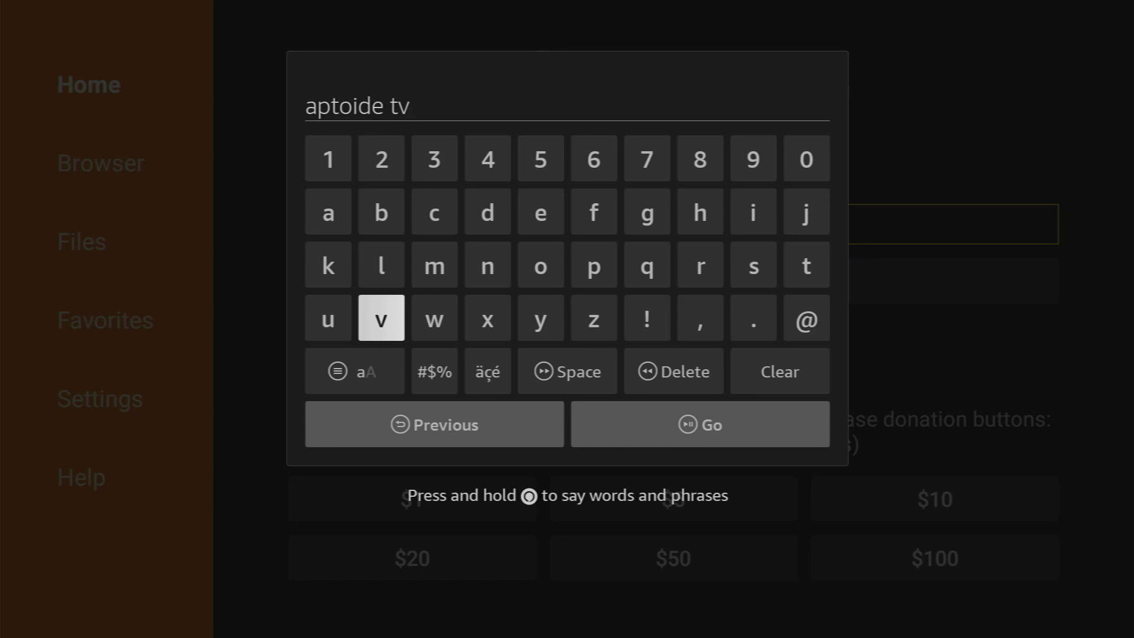
pyautogui.press('Down')
pyautogui.press('Right')
pyautogui.press('Left')
pyautogui.press('Right')
pyautogui.press('Return')
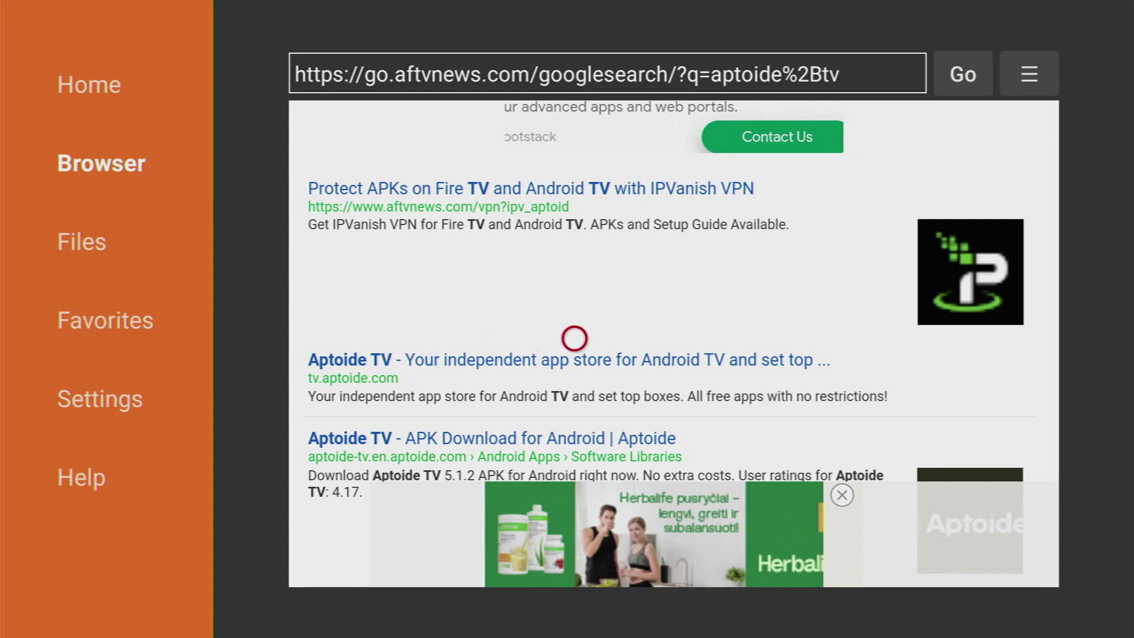
# Step: Open the tv.aptoide.com result and download the Aptoide TV installer
pyautogui.click(337, 347)
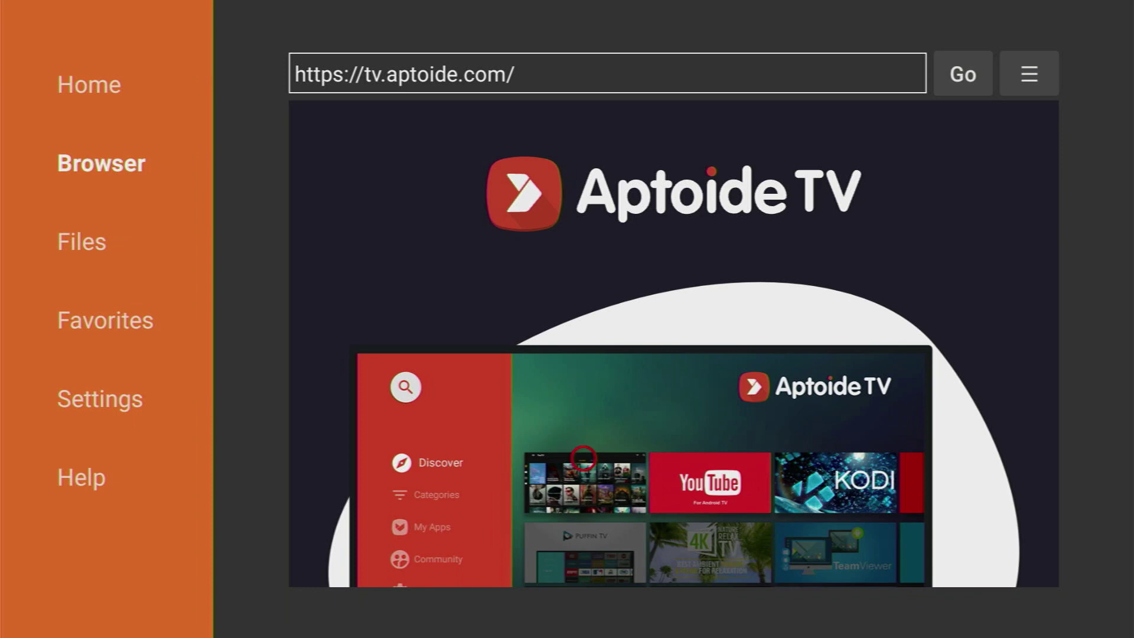
pyautogui.scroll(-10, 583, 564)
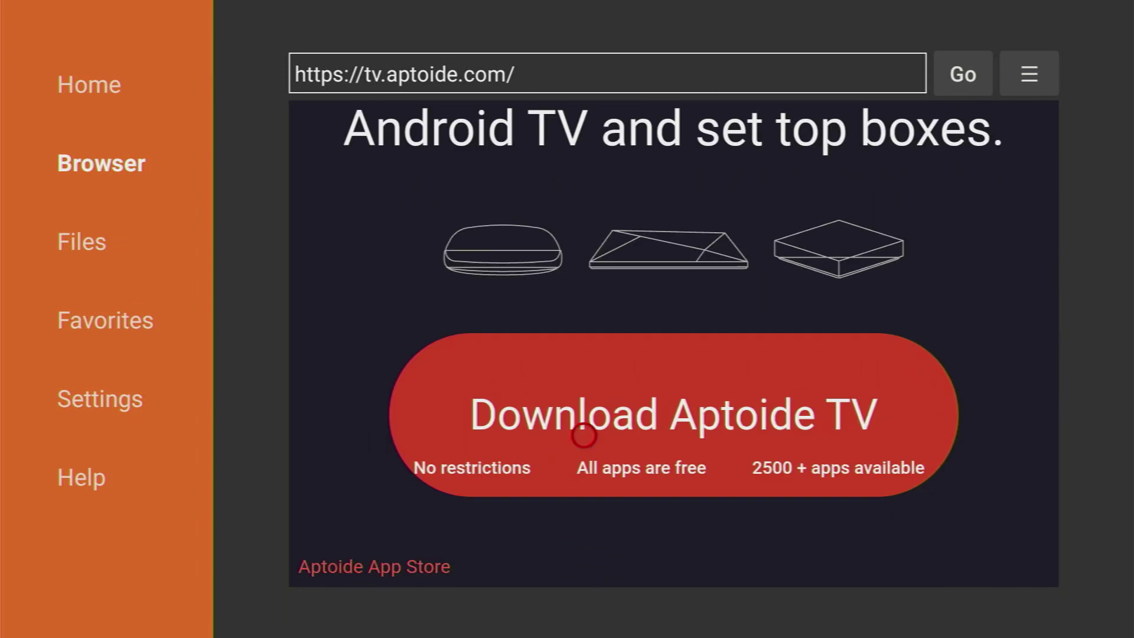
pyautogui.click(584, 435)
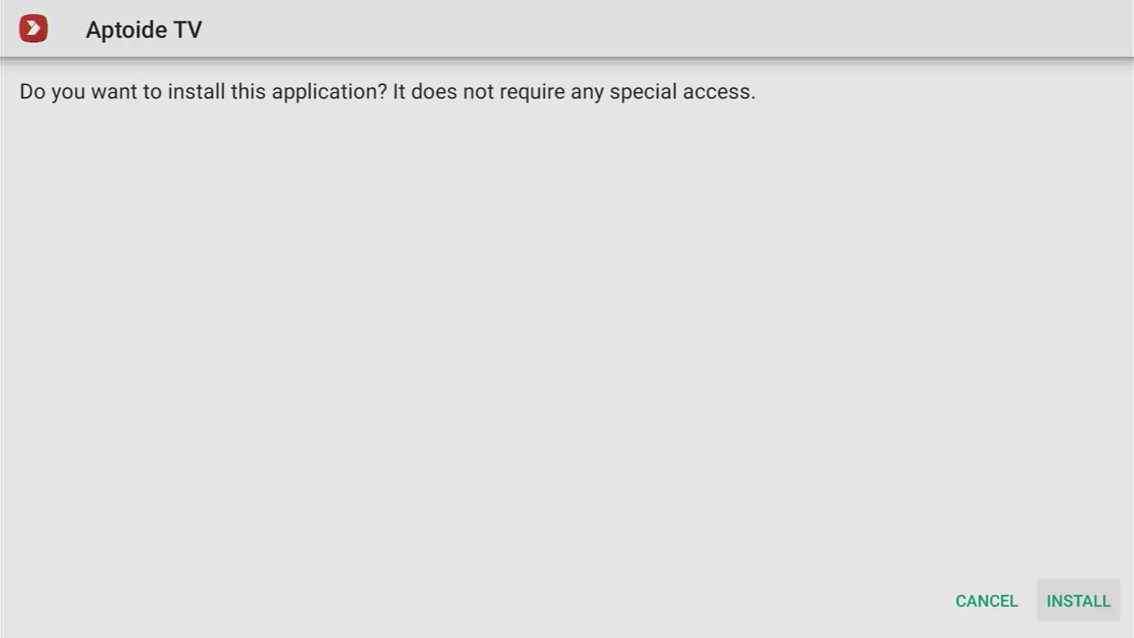
# Step: Install Aptoide TV, finish with Done, and delete the AptoideTV-5.1.2.apk download
pyautogui.press('Return')
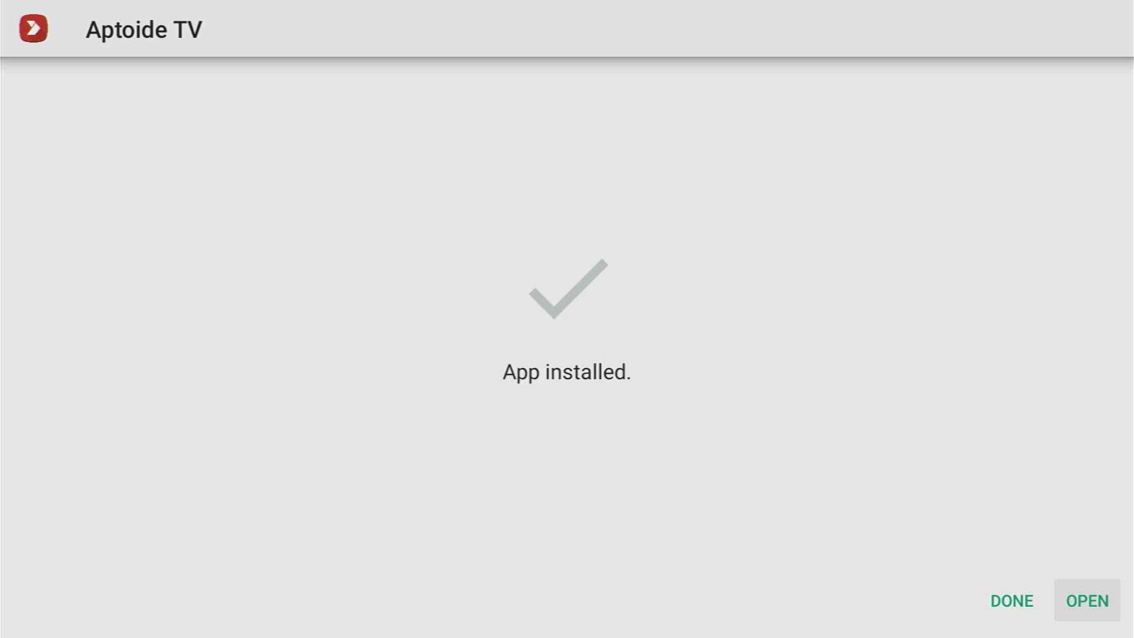
pyautogui.press('Left')
pyautogui.press('Return')
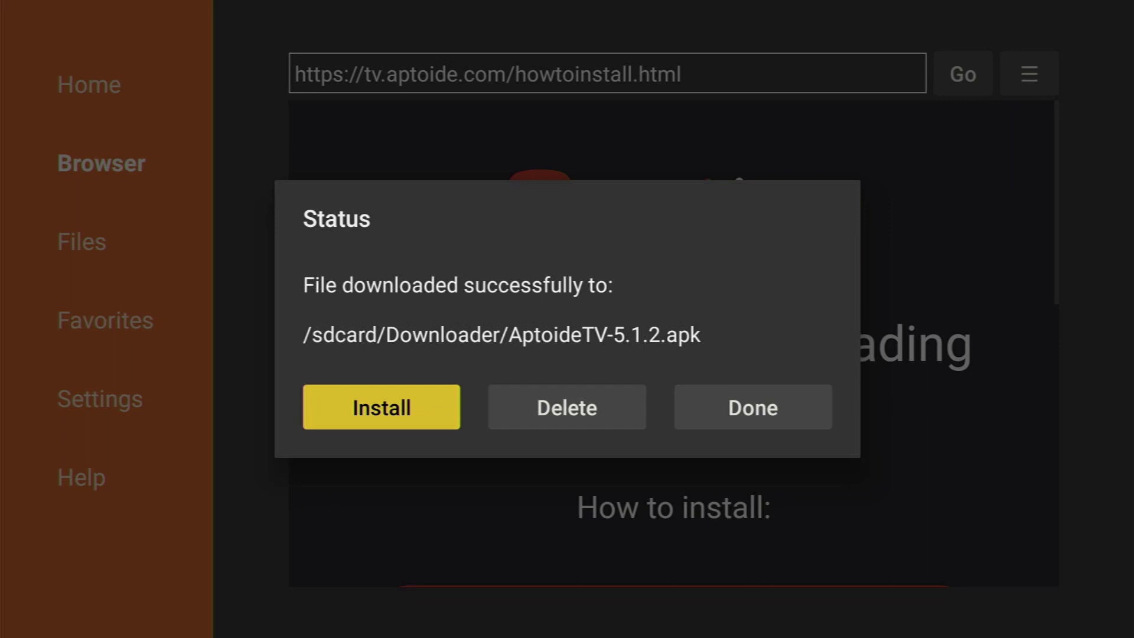
pyautogui.press('Right')
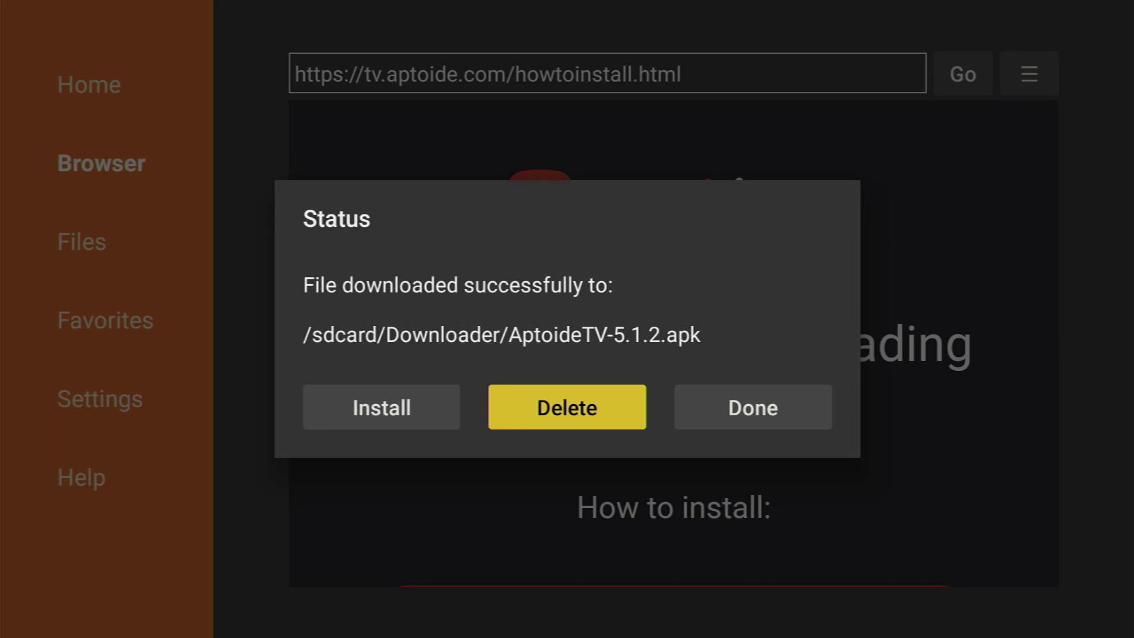
pyautogui.press('Return')
pyautogui.press('Return')
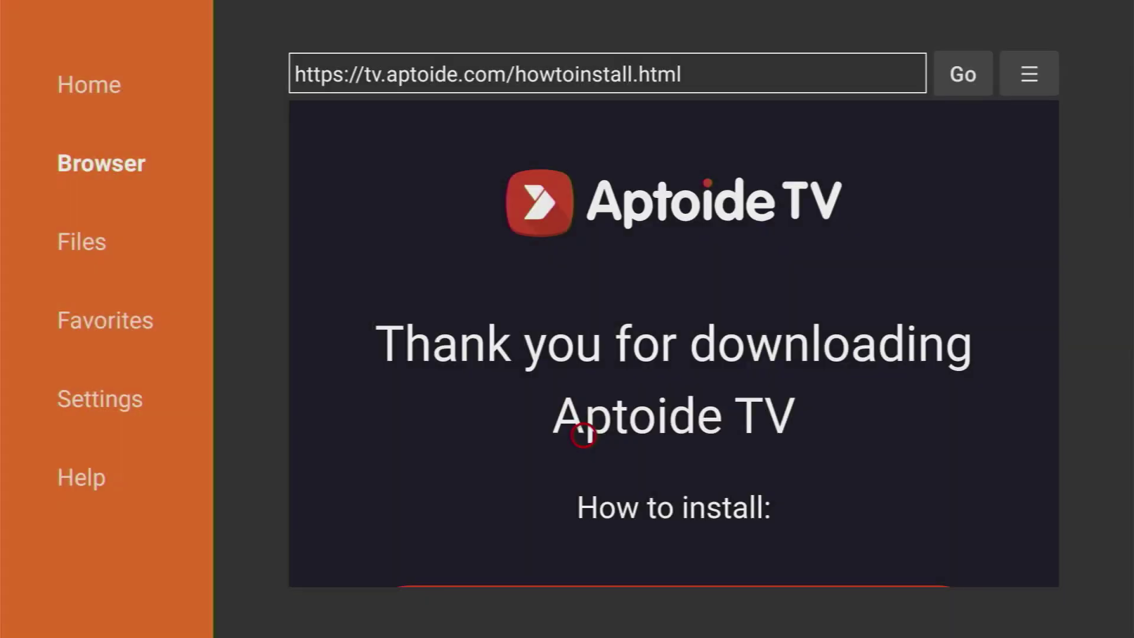
# Step: Use Move to front on Aptoide TV in Your Apps & Channels, then launch it
pyautogui.press('Home')
pyautogui.press('Right')
pyautogui.press('Right')
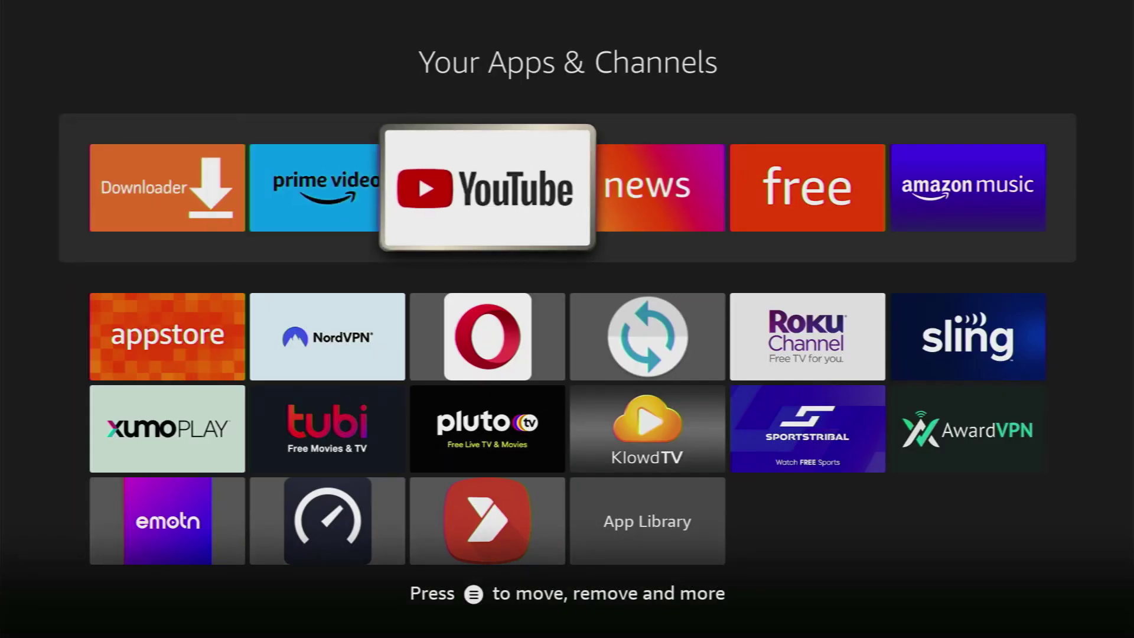
pyautogui.press('Down')
pyautogui.press('Down')
pyautogui.press('Down')
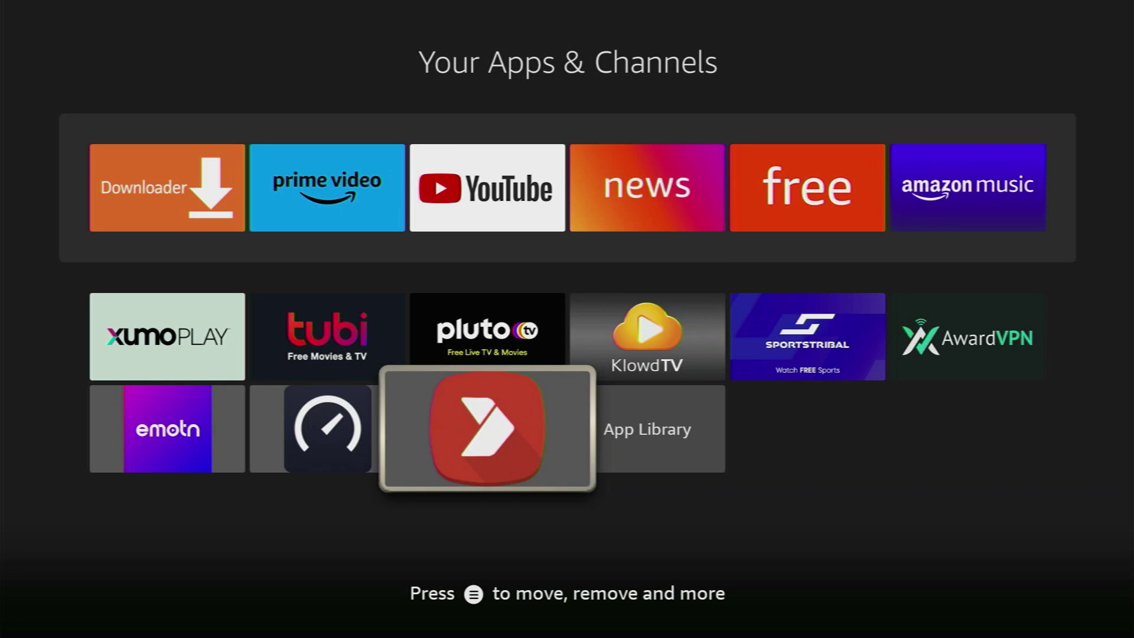
pyautogui.press('Menu')
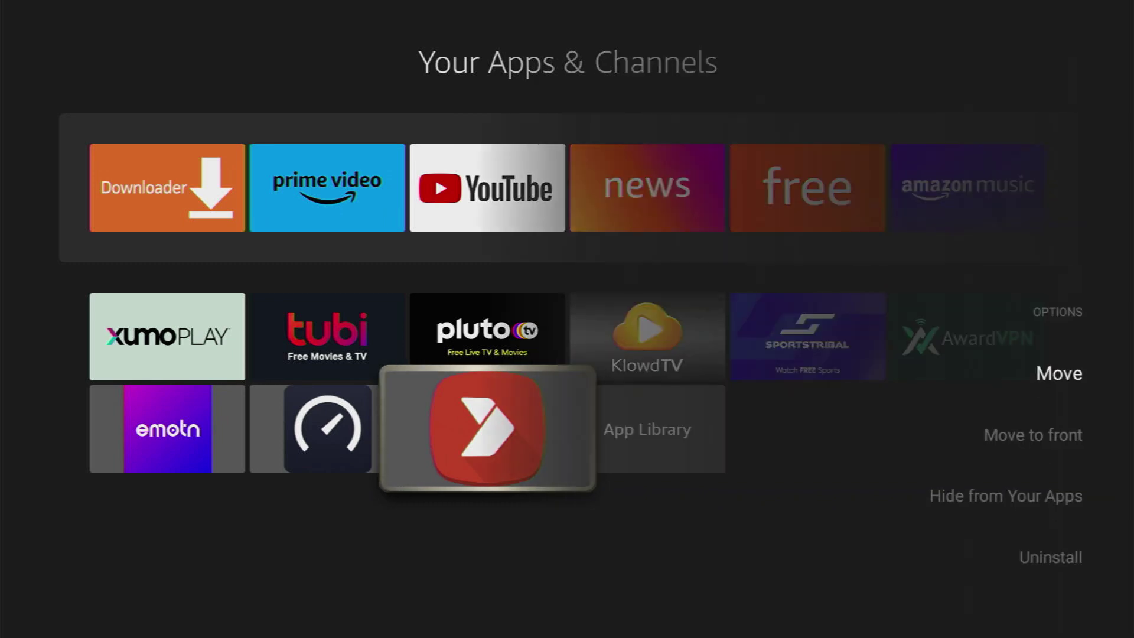
pyautogui.press('Down')
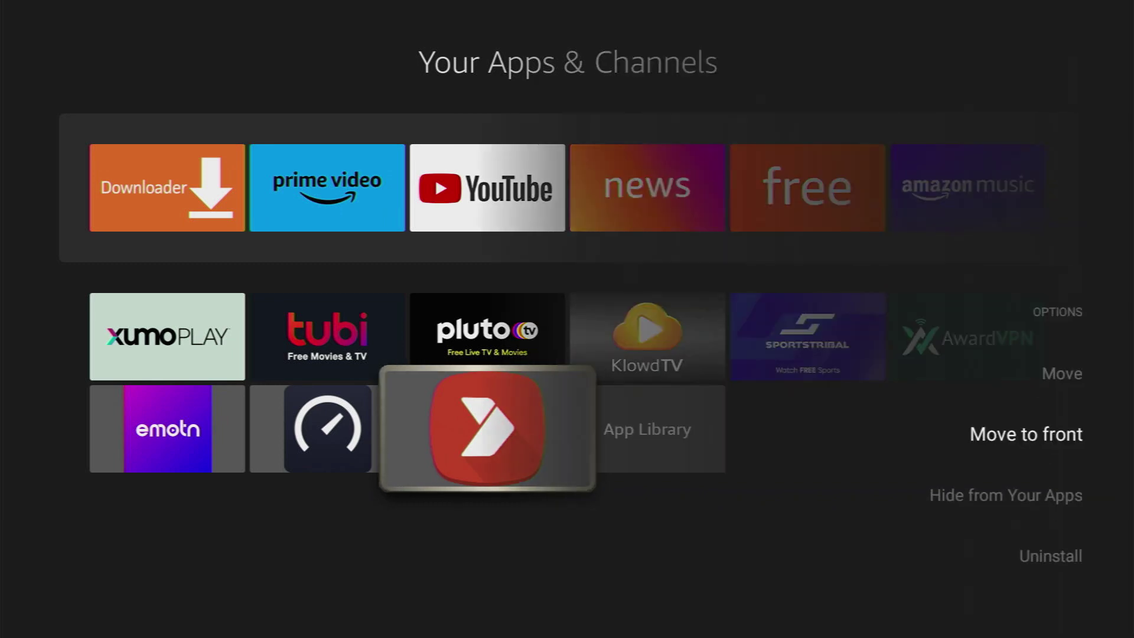
pyautogui.press('Return')
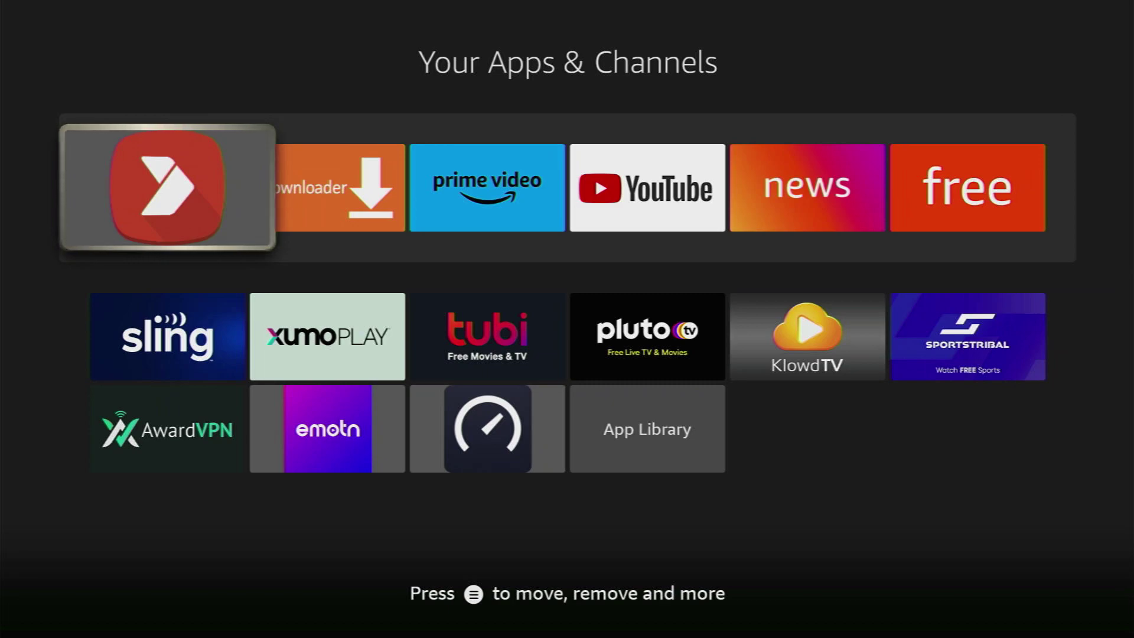
pyautogui.press('Return')
pyautogui.press('Return')
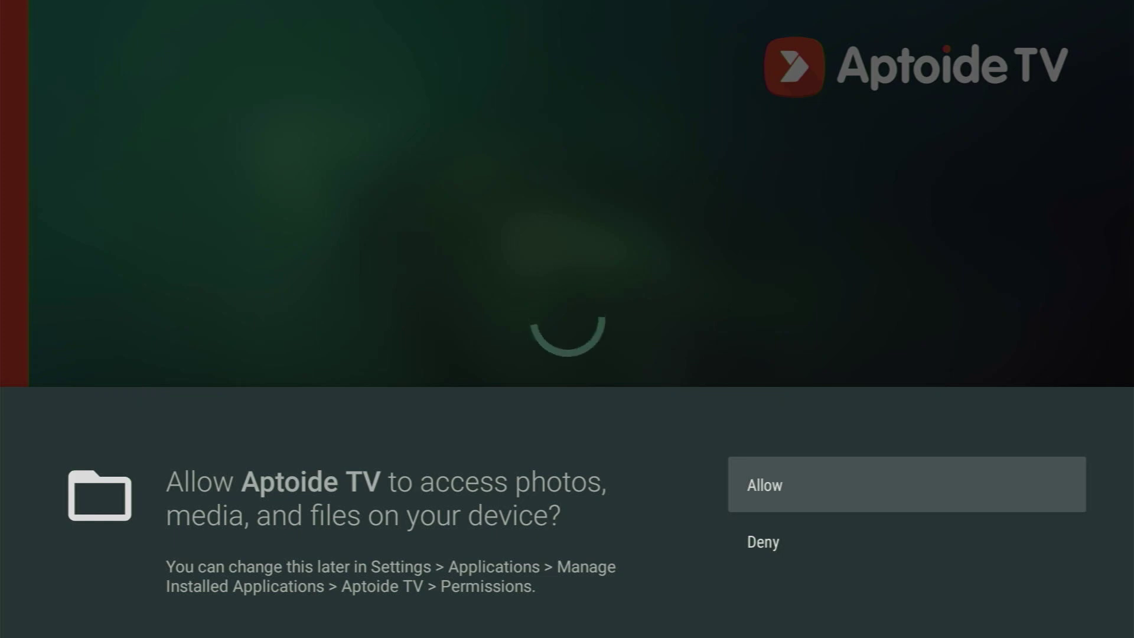
# Step: Grant Aptoide TV access to media and files, then go from My Apps back to Discover
pyautogui.press('Return')
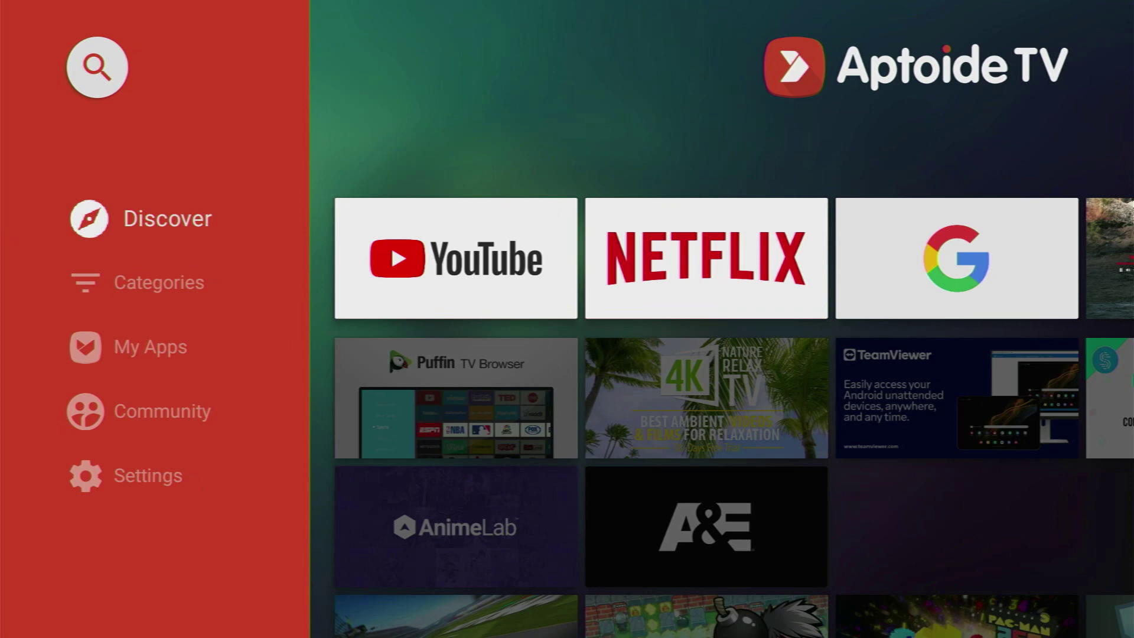
pyautogui.press('Down')
pyautogui.press('Down')
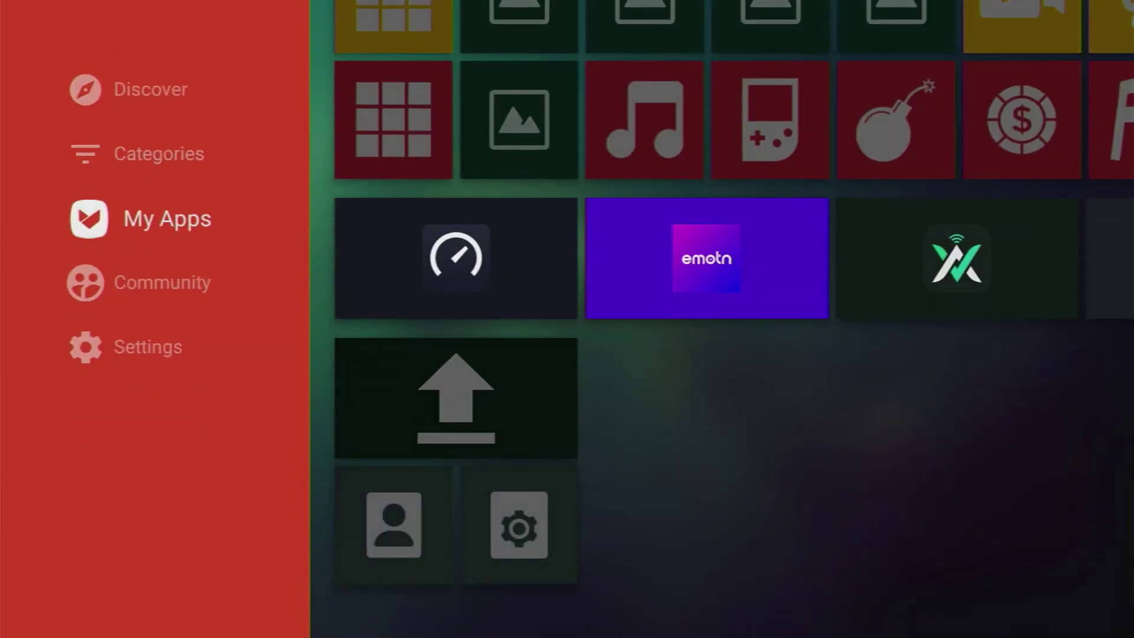
pyautogui.press('Up')
pyautogui.press('Up')
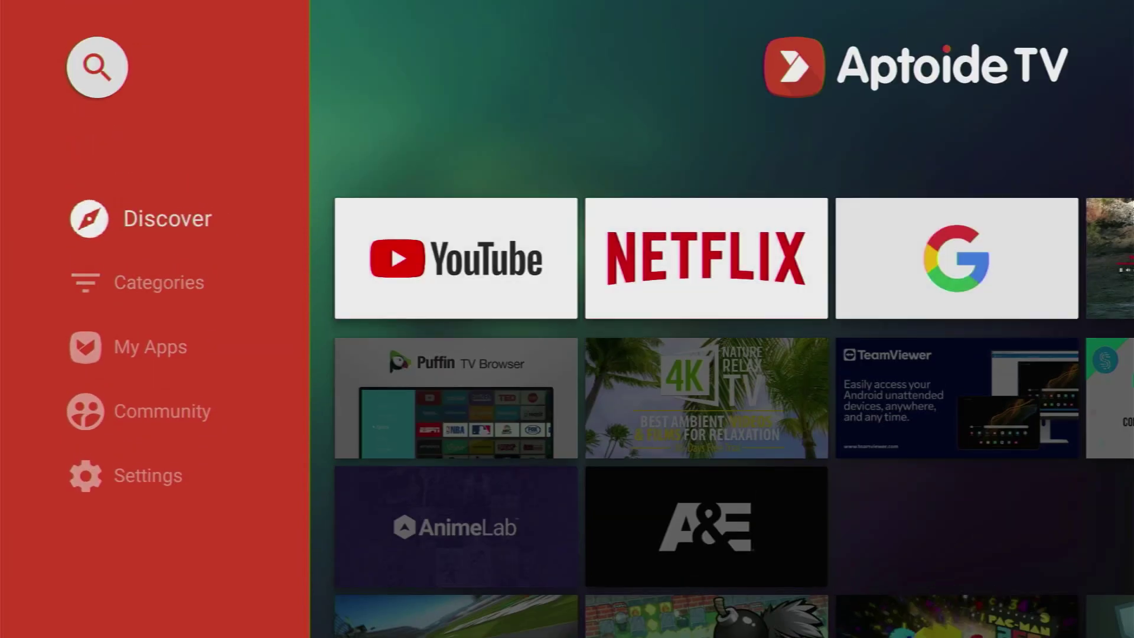
# Step: Browse Top Apps past Puffin TV Browser, Disney+ Hotstar and SmartTubeNext, ending on Roblox
pyautogui.press('Right')
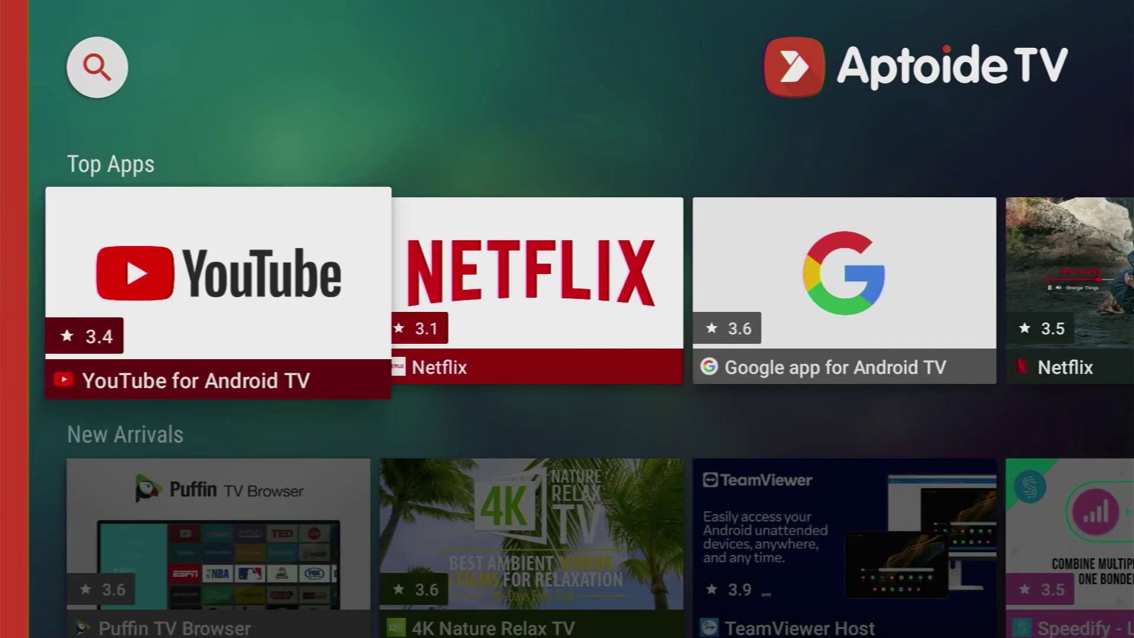
pyautogui.press('Right')
pyautogui.press('Right')
pyautogui.press('Right')
pyautogui.press('Right')
pyautogui.press('Right')
pyautogui.press('Right')
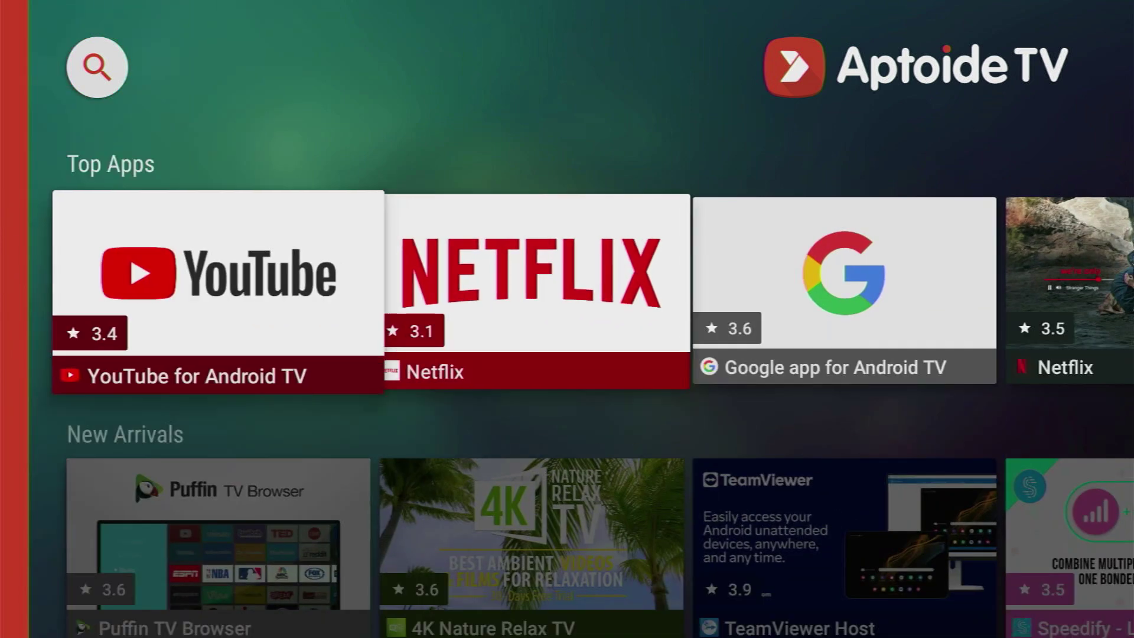
pyautogui.press('Right')
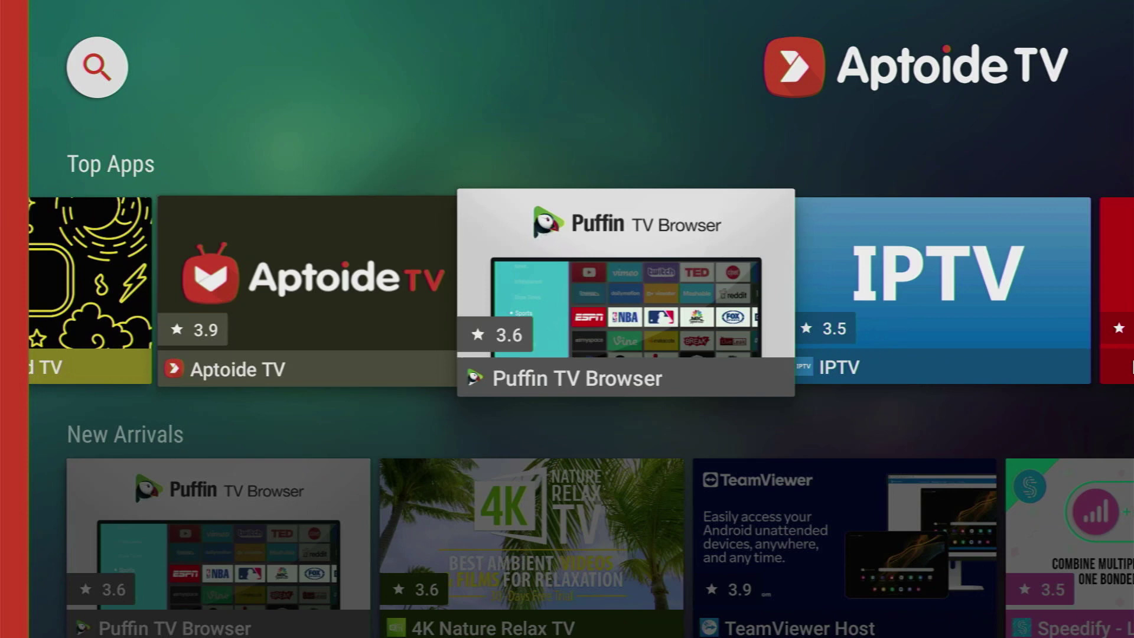
pyautogui.press('Right')
pyautogui.press('Right')
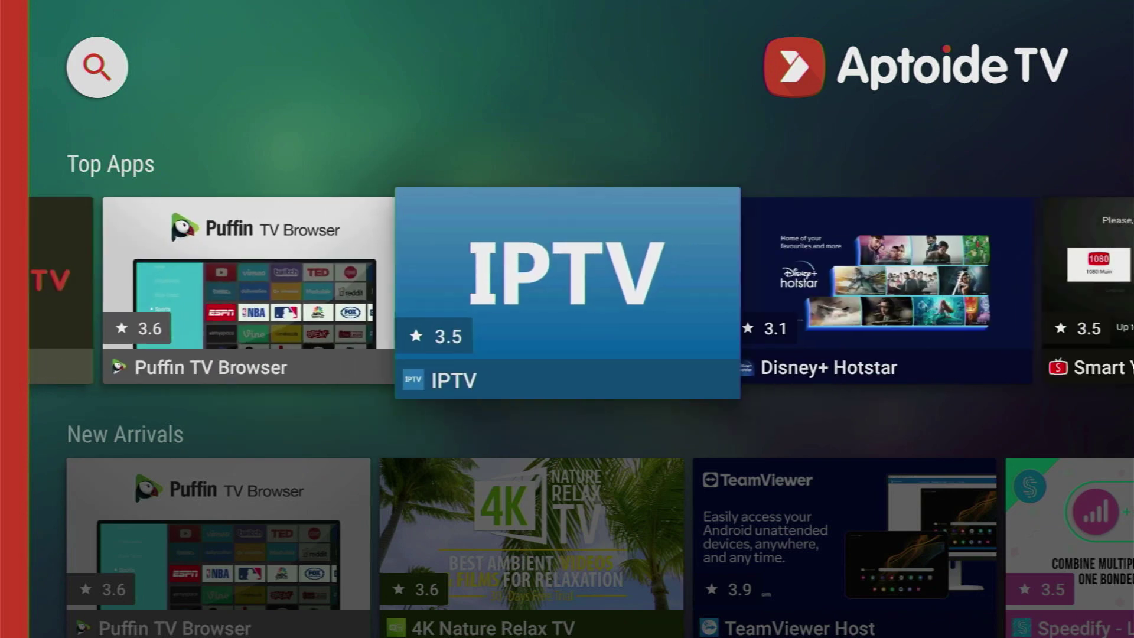
pyautogui.press('Right')
pyautogui.press('Right')
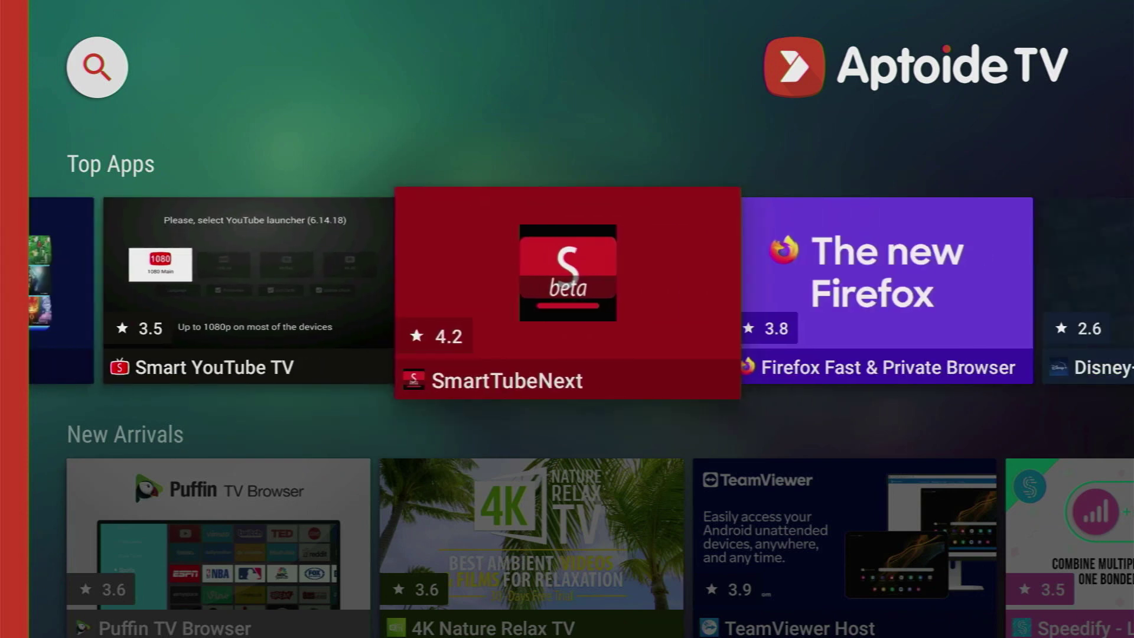
pyautogui.press('Right')
pyautogui.press('Right')
pyautogui.press('Right')
pyautogui.press('Right')
pyautogui.press('Right')
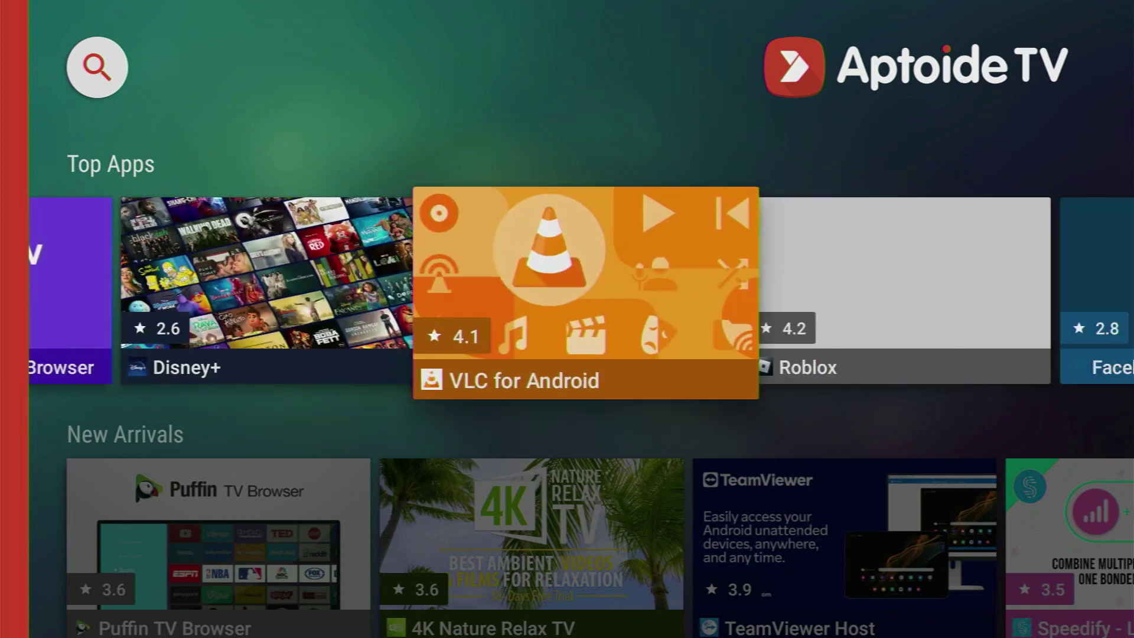
pyautogui.press('Left')
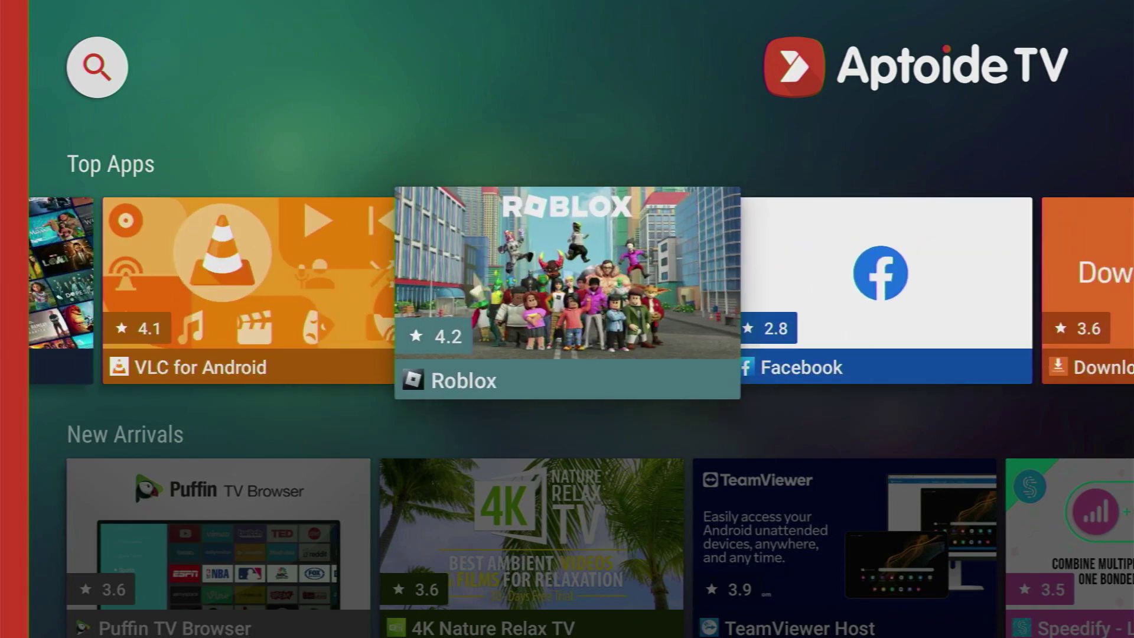
# Step: Browse New Arrivals to TeamViewer Host, Free Games to Bomber Friends, then reach Applications
pyautogui.press('Down')
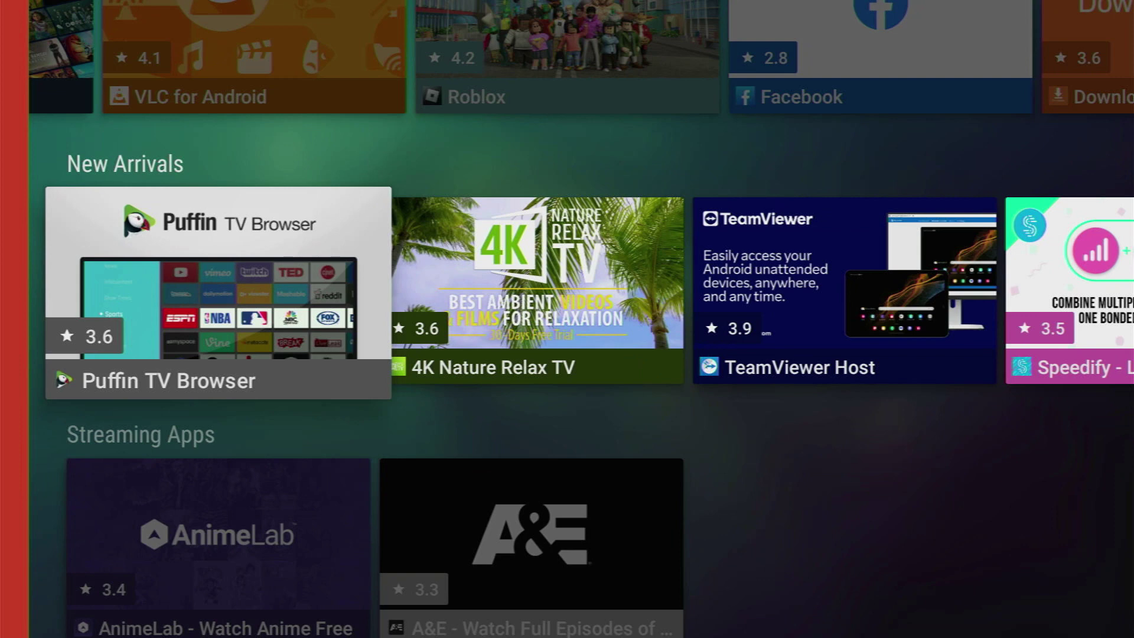
pyautogui.press('Right')
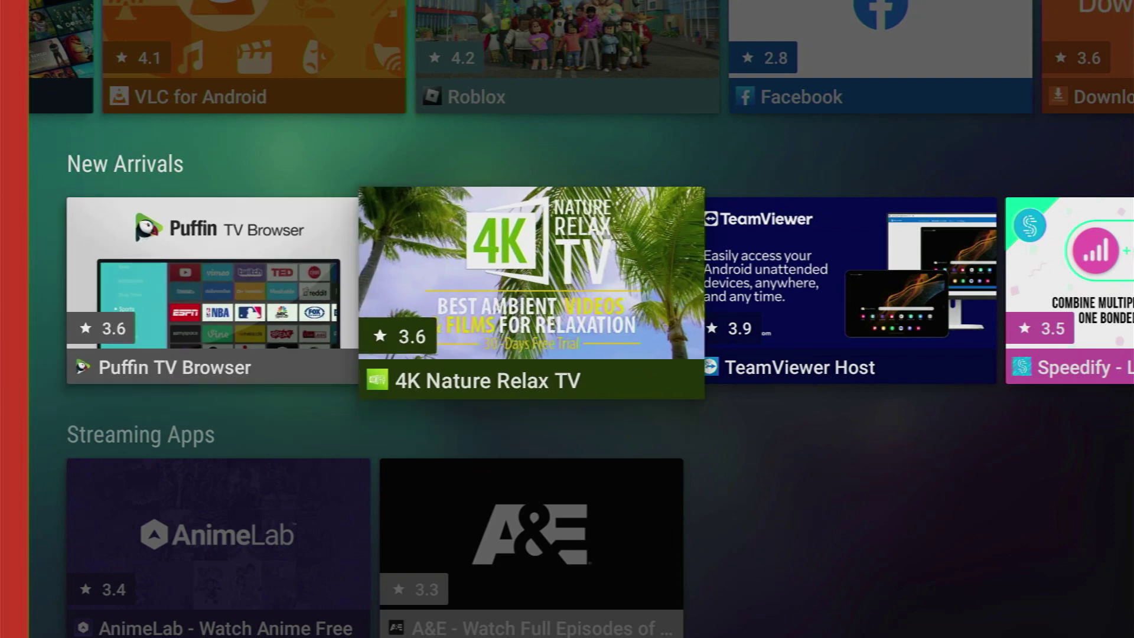
pyautogui.press('Right')
pyautogui.press('Down')
pyautogui.press('Down')
pyautogui.press('Right')
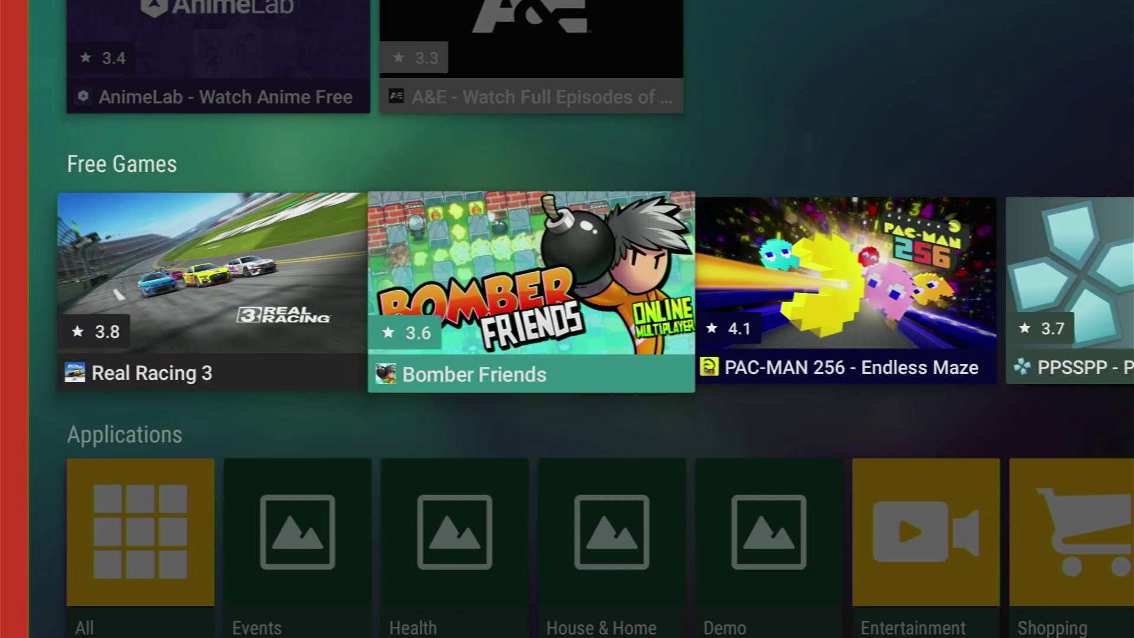
pyautogui.press('Down')
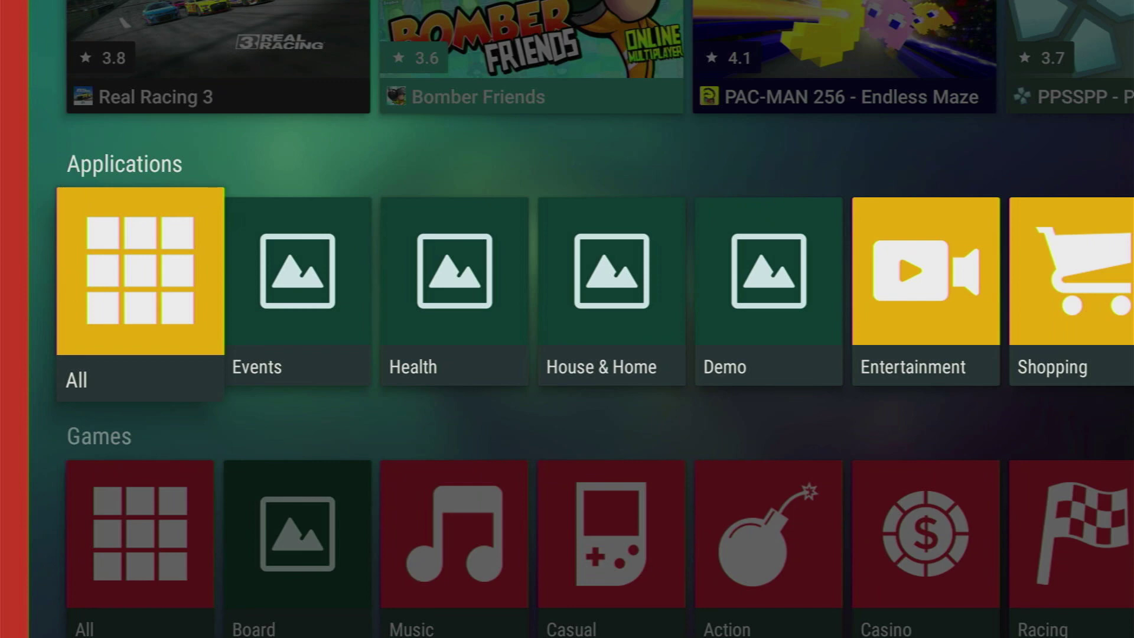
# Step: Browse forward through Applications categories from Events, Shopping and Social to Software Libraries
pyautogui.press('Right')
pyautogui.press('Right')
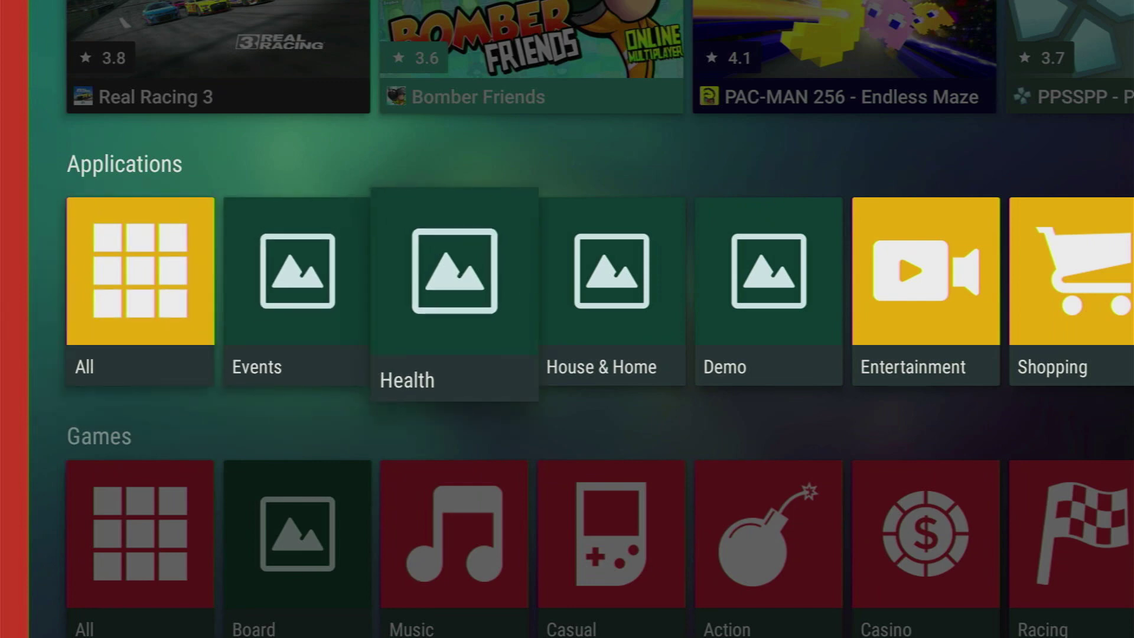
pyautogui.press('Right')
pyautogui.press('Right')
pyautogui.press('Right')
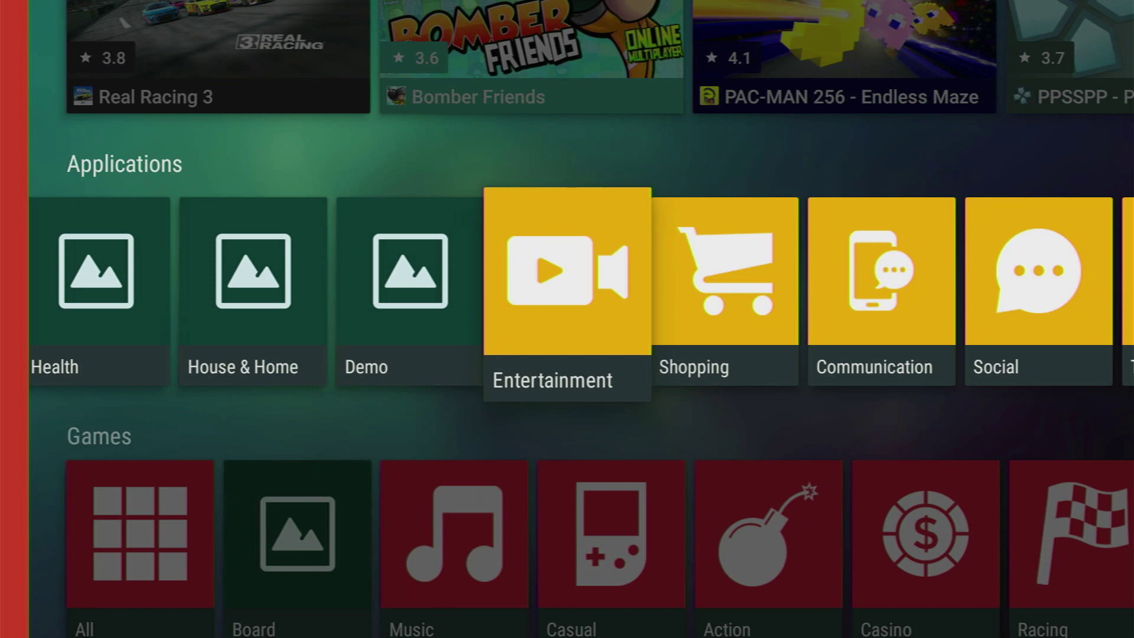
pyautogui.press('Right')
pyautogui.press('Right')
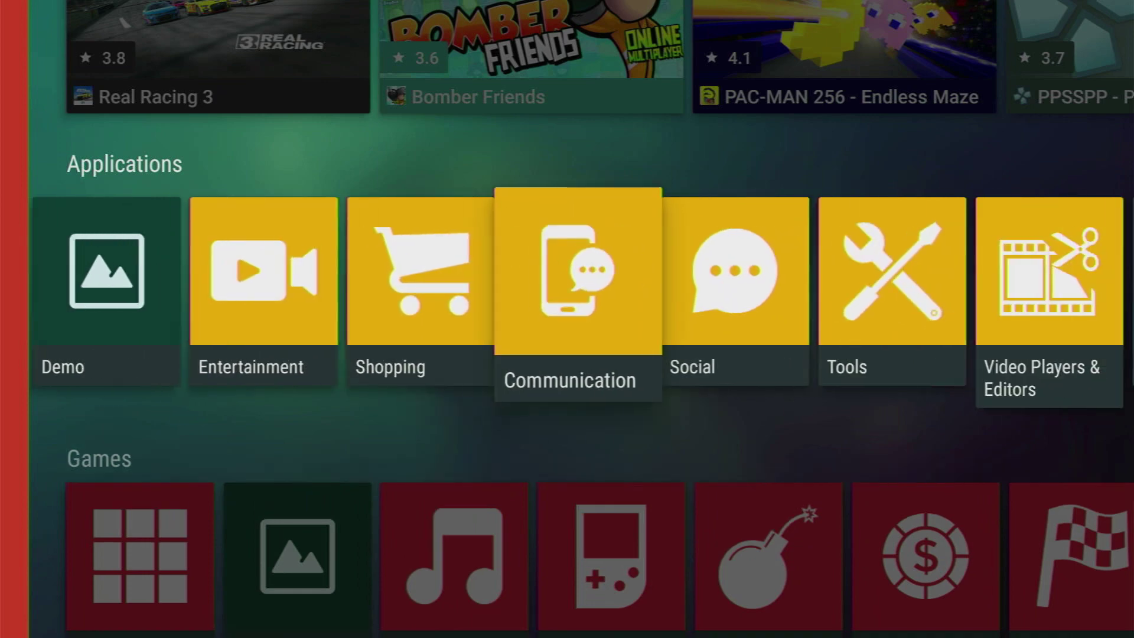
pyautogui.press('Right')
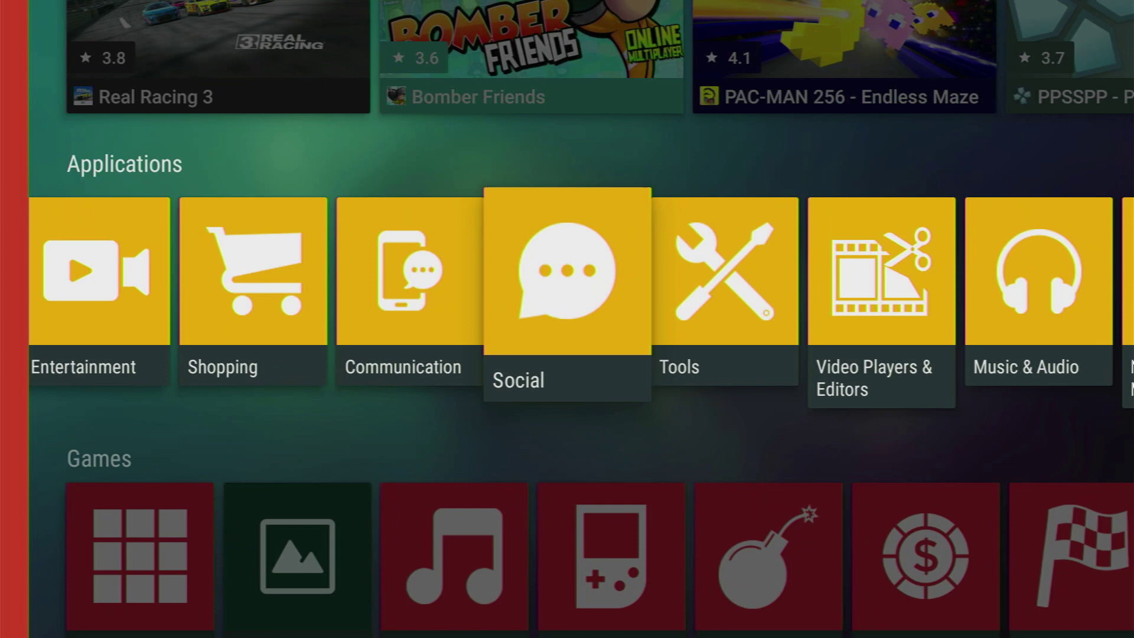
pyautogui.press('Right')
pyautogui.press('Right')
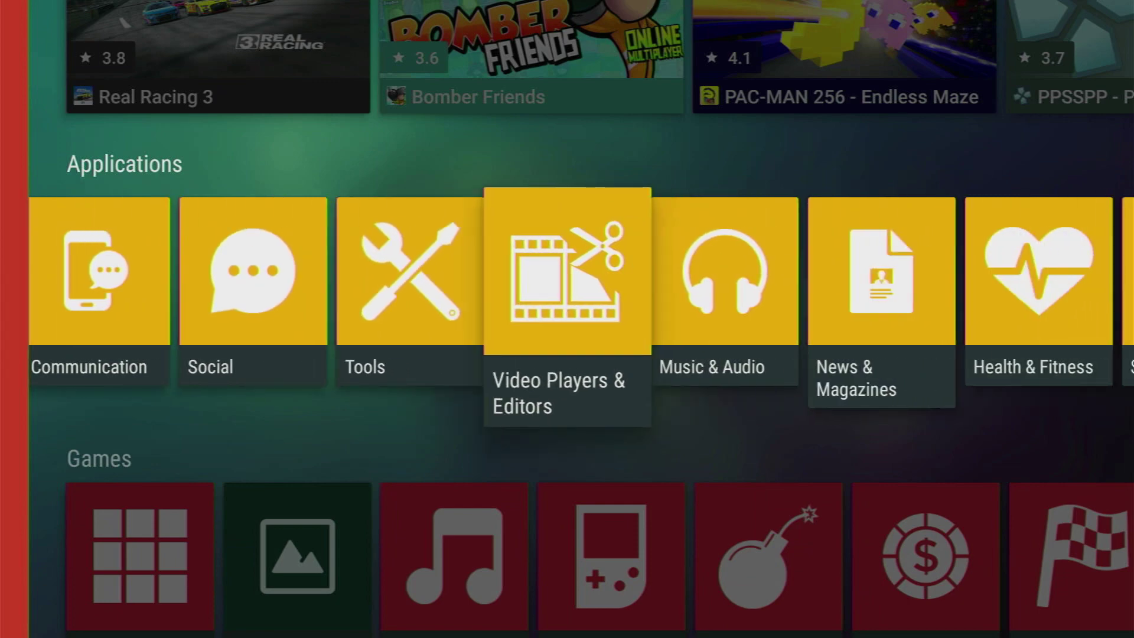
pyautogui.press('Right')
pyautogui.press('Right')
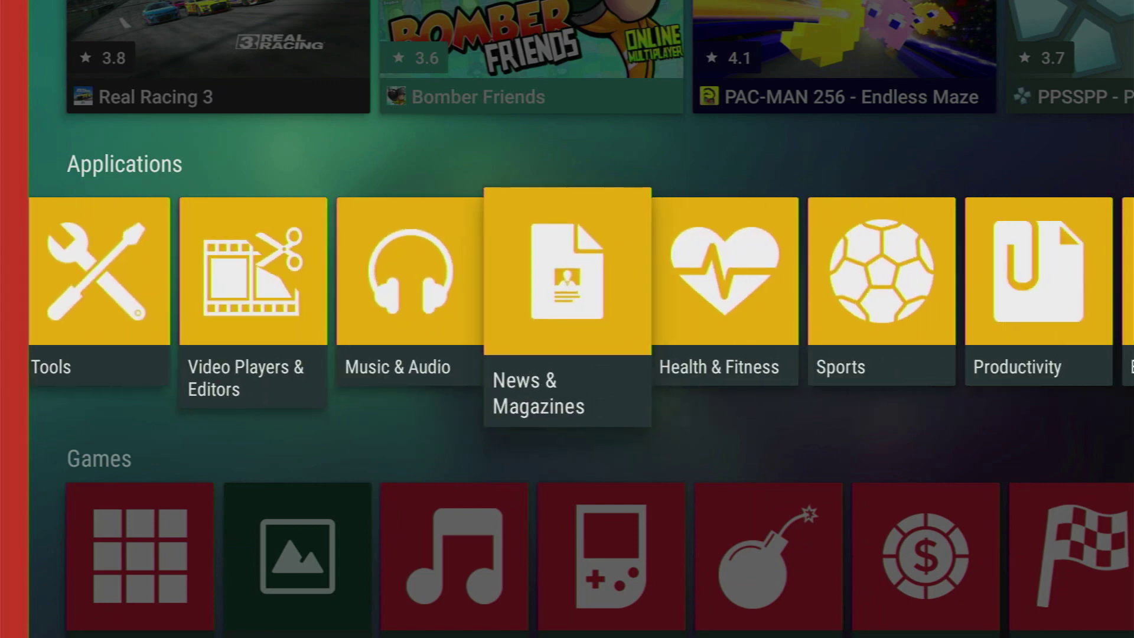
pyautogui.press('Right')
pyautogui.press('Right')
pyautogui.press('Right')
pyautogui.press('Right')
pyautogui.press('Right')
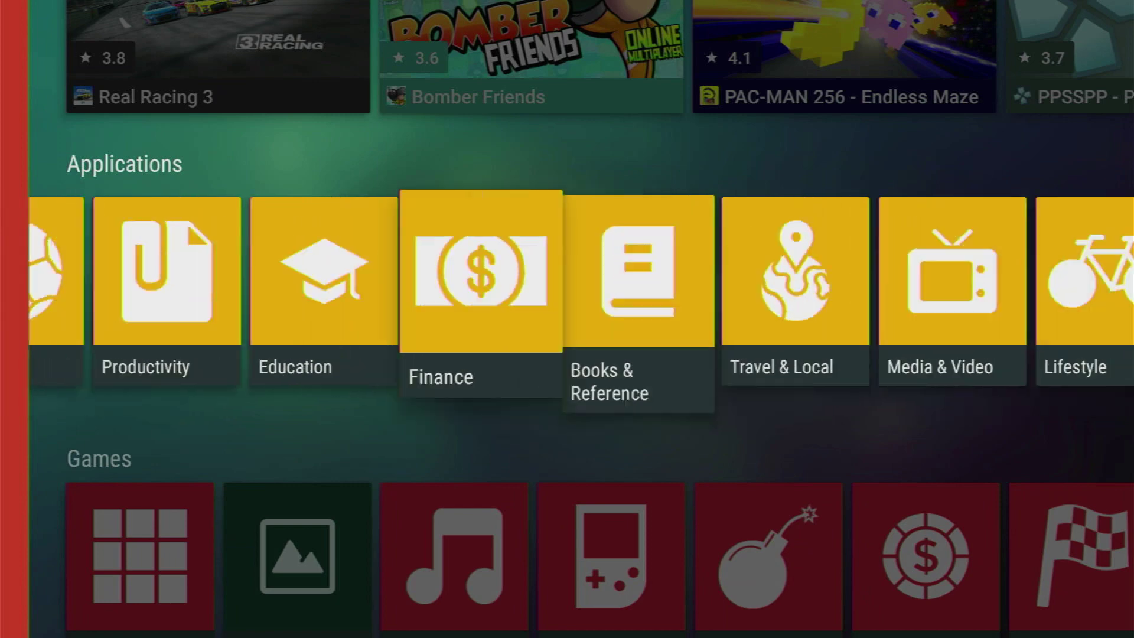
pyautogui.press('Right')
pyautogui.press('Right')
pyautogui.press('Right')
pyautogui.press('Right')
pyautogui.press('Right')
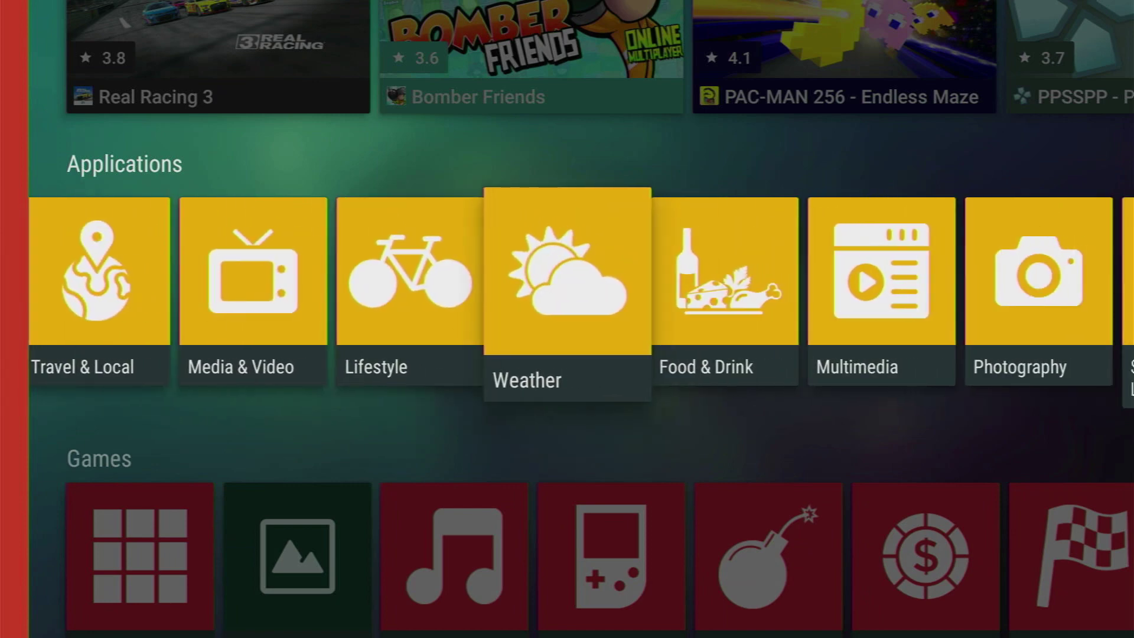
pyautogui.press('Right')
pyautogui.press('Right')
pyautogui.press('Right')
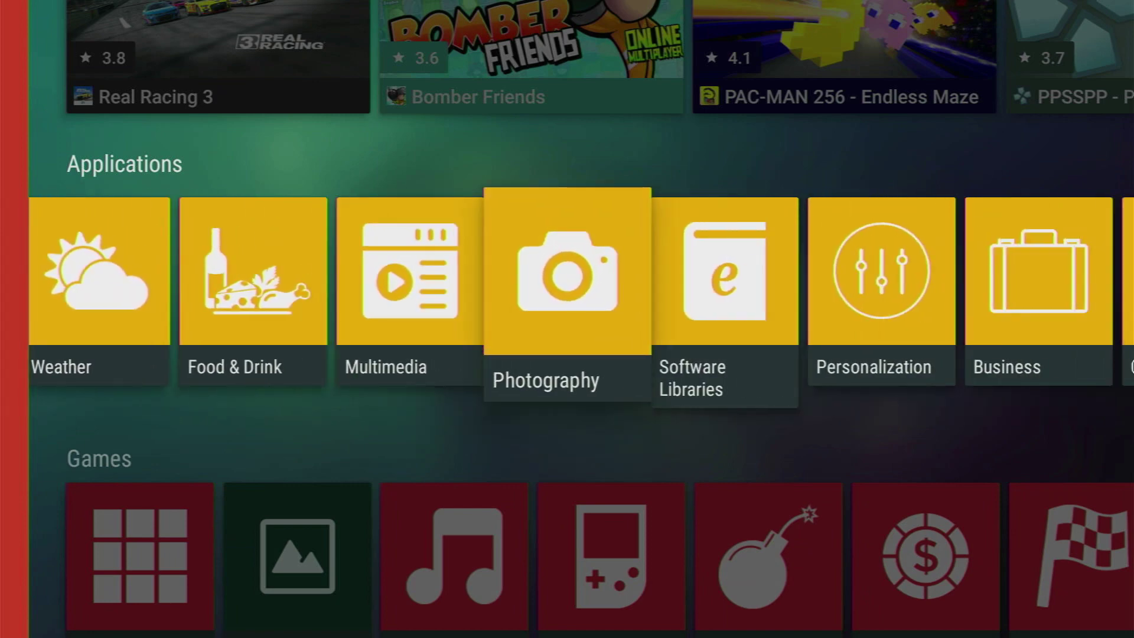
pyautogui.press('Right')
pyautogui.press('Right')
pyautogui.press('Right')
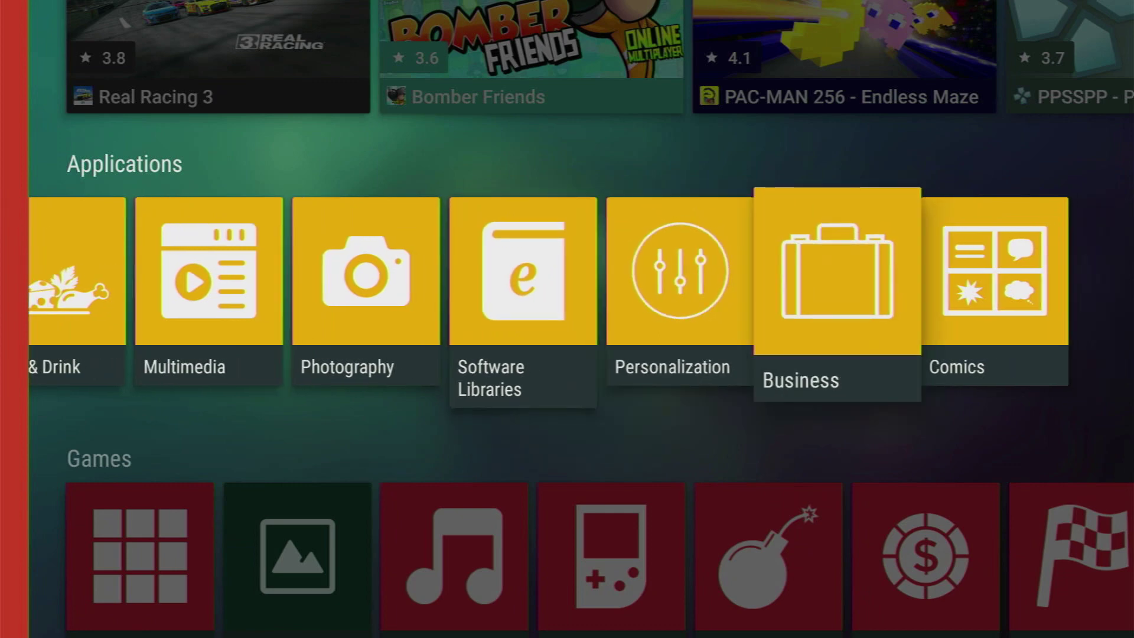
# Step: Step back past Personalization, Weather and Lifestyle to the Media & Video category
pyautogui.press('Left')
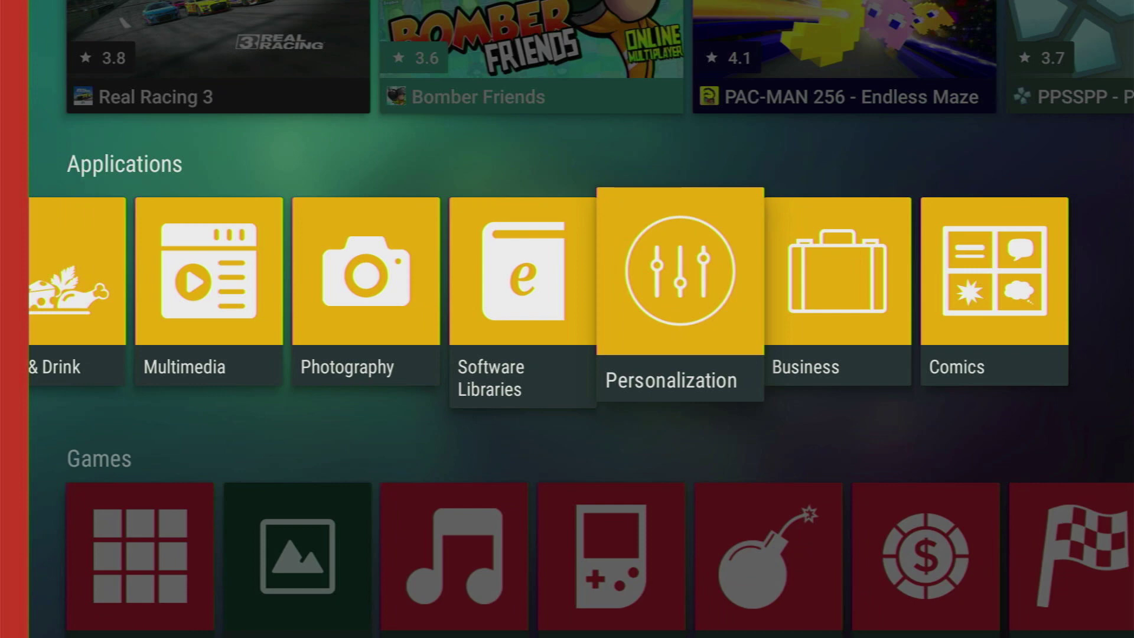
pyautogui.press('Left')
pyautogui.press('Left')
pyautogui.press('Left')
pyautogui.press('Left')
pyautogui.press('Left')
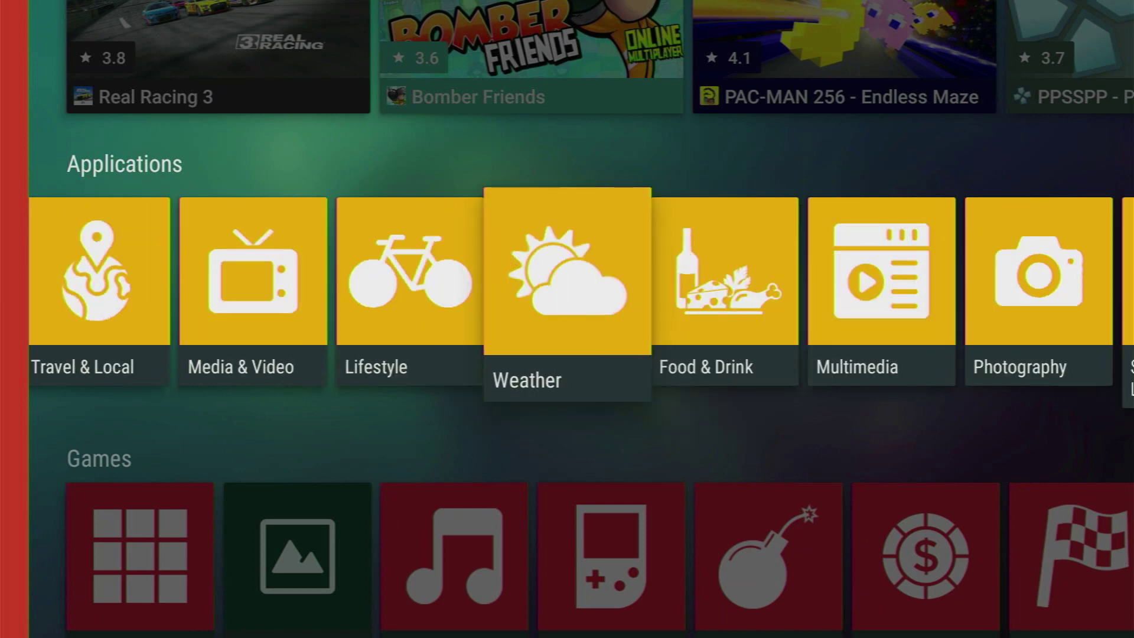
pyautogui.press('Left')
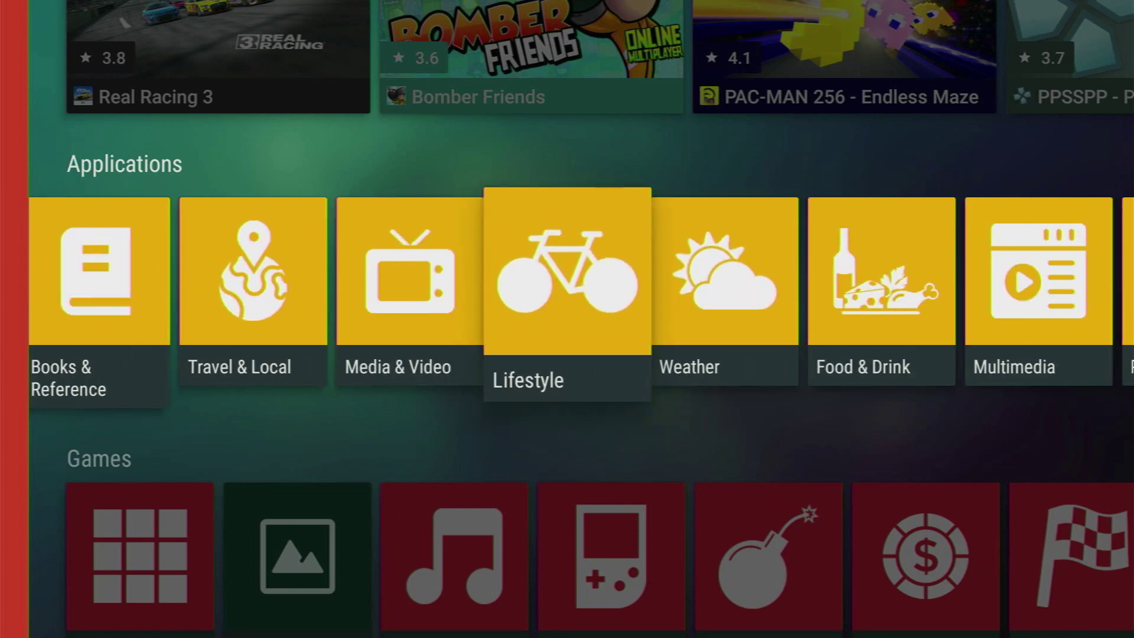
pyautogui.press('Left')
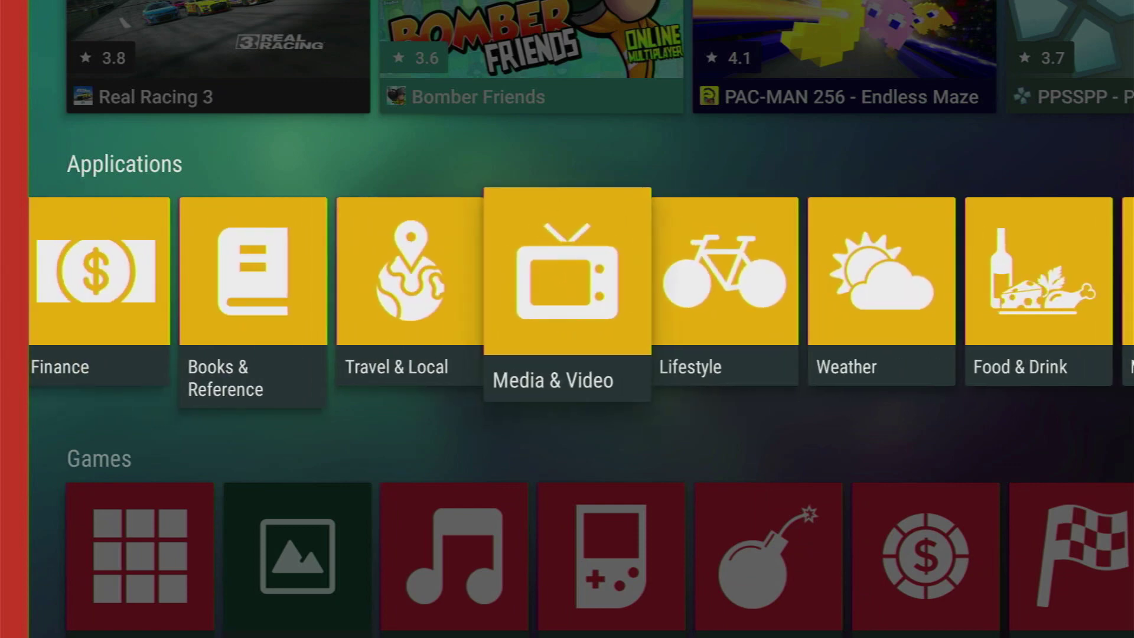